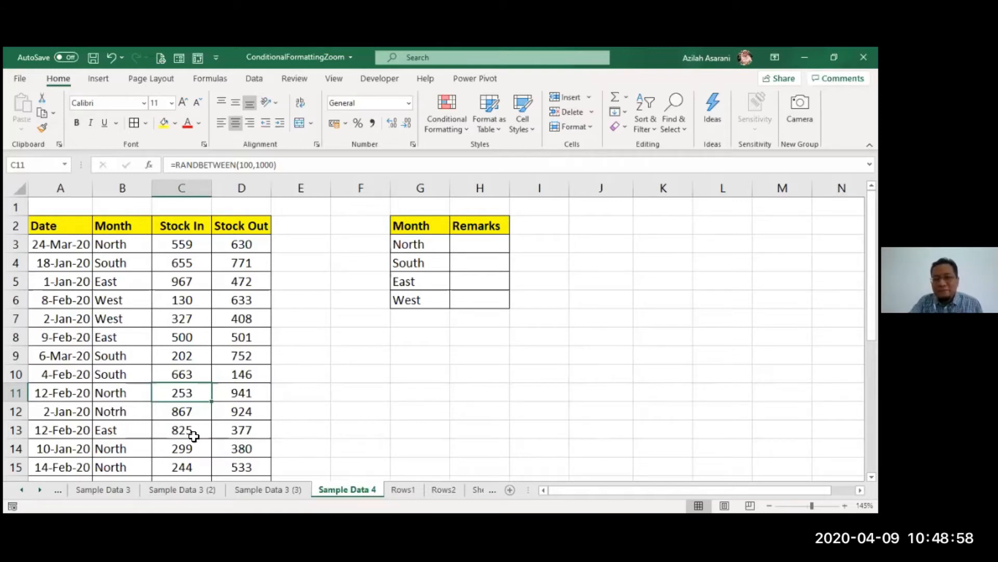
Sort the stock table by the Date column from oldest to newest
click(291, 325)
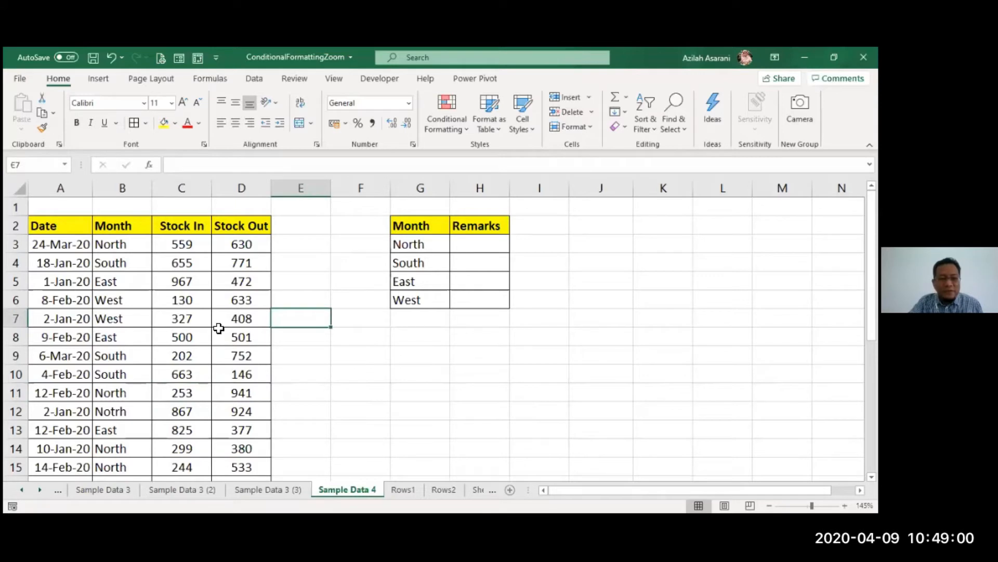
click(217, 332)
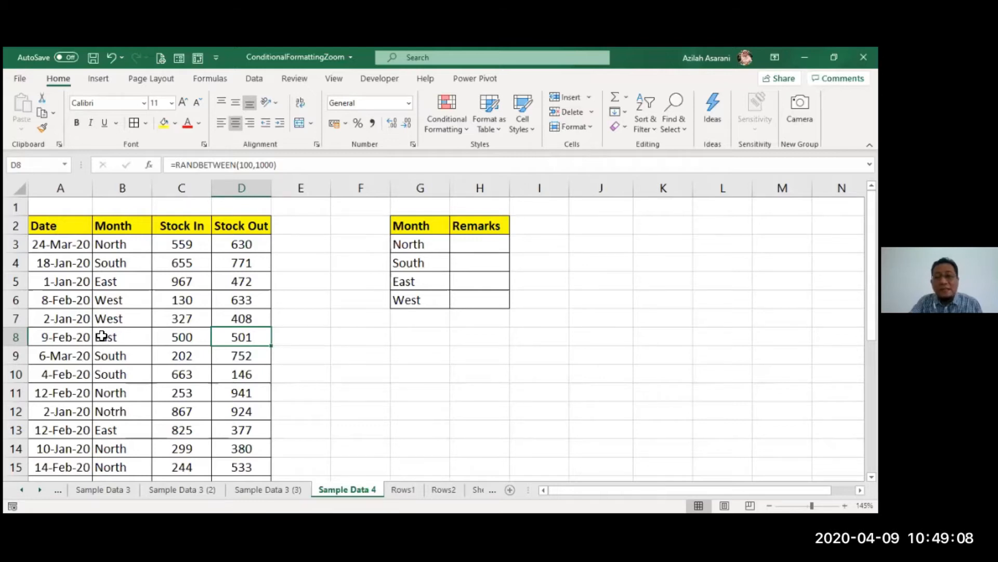
click(75, 299)
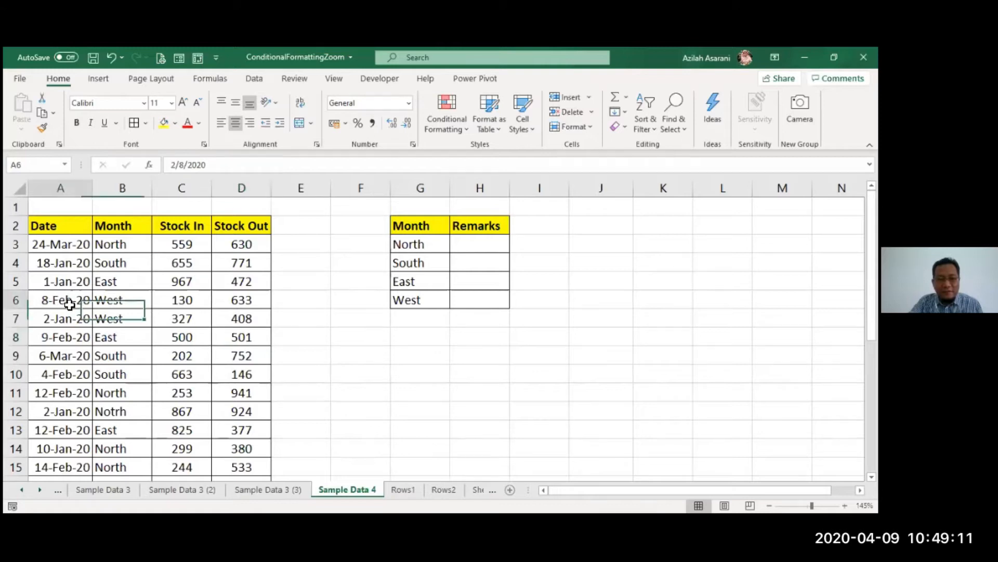
click(254, 79)
click(468, 102)
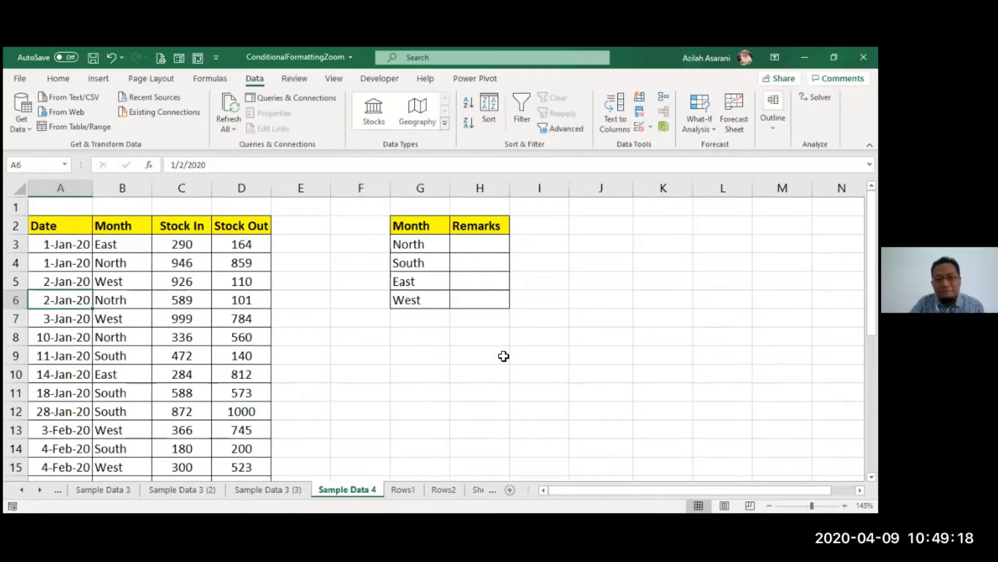
Copy the Stock In and Stock Out headers from the data table into I2:J2 beside Remarks
click(504, 355)
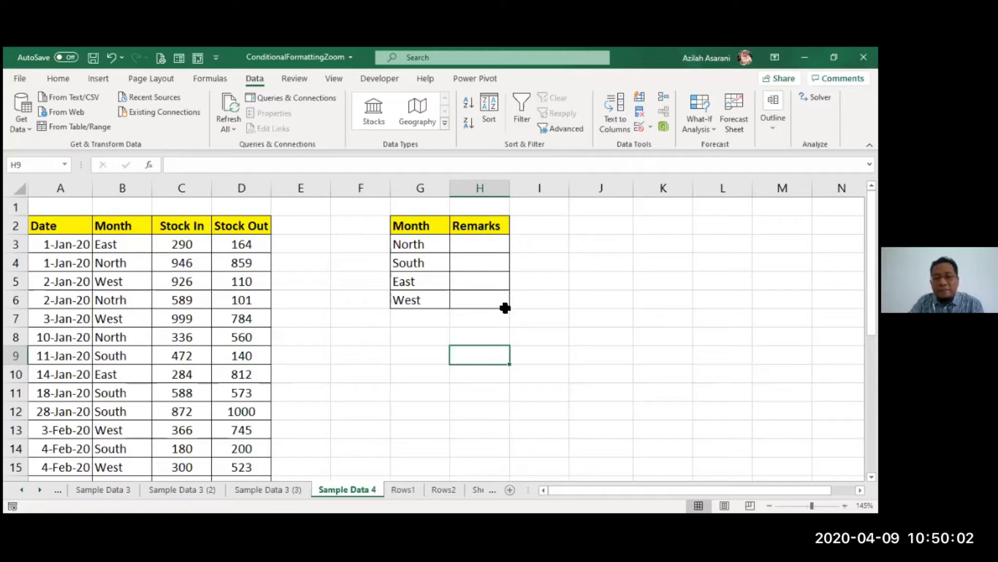
click(543, 248)
drag(170, 225, 630, 227)
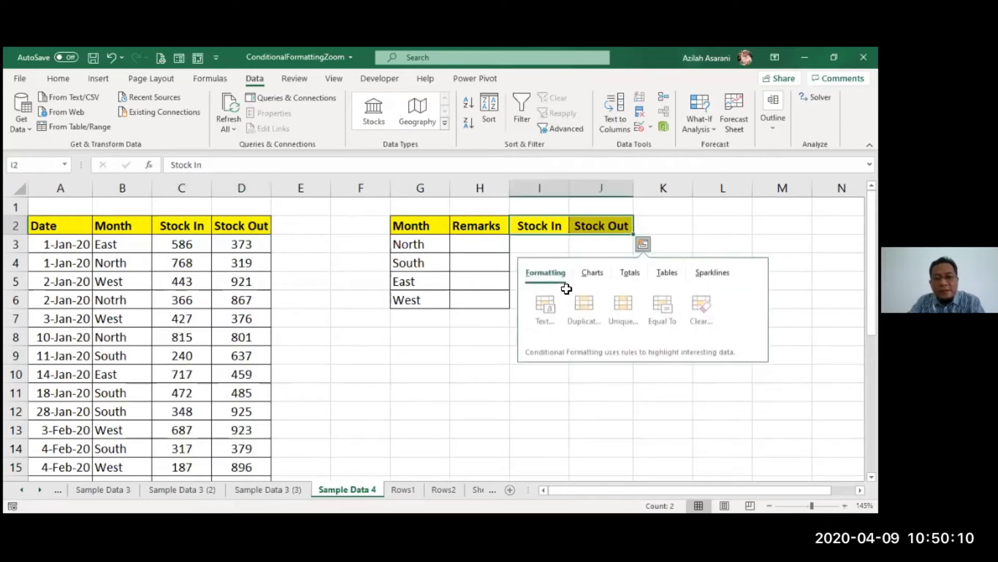
click(561, 247)
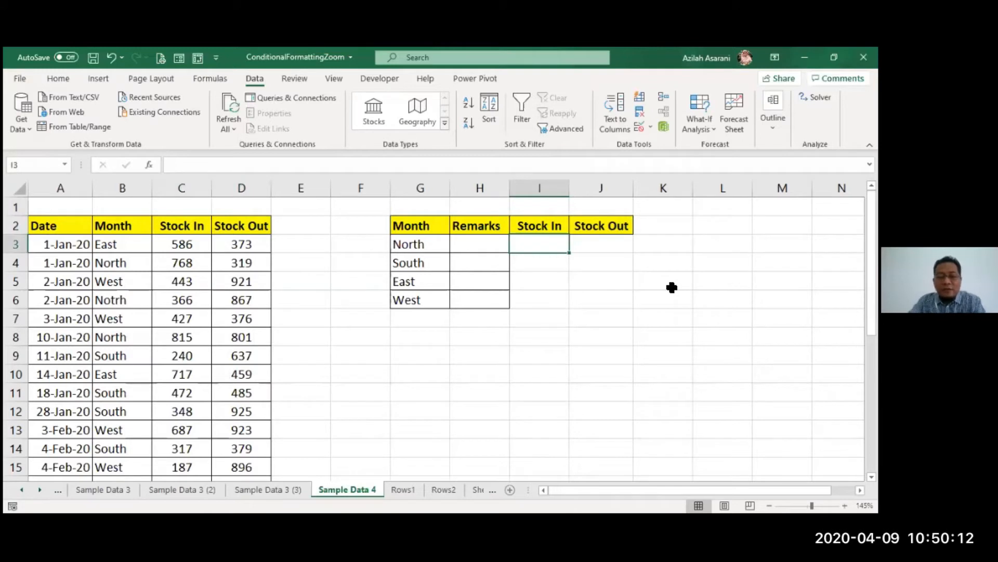
text(=)
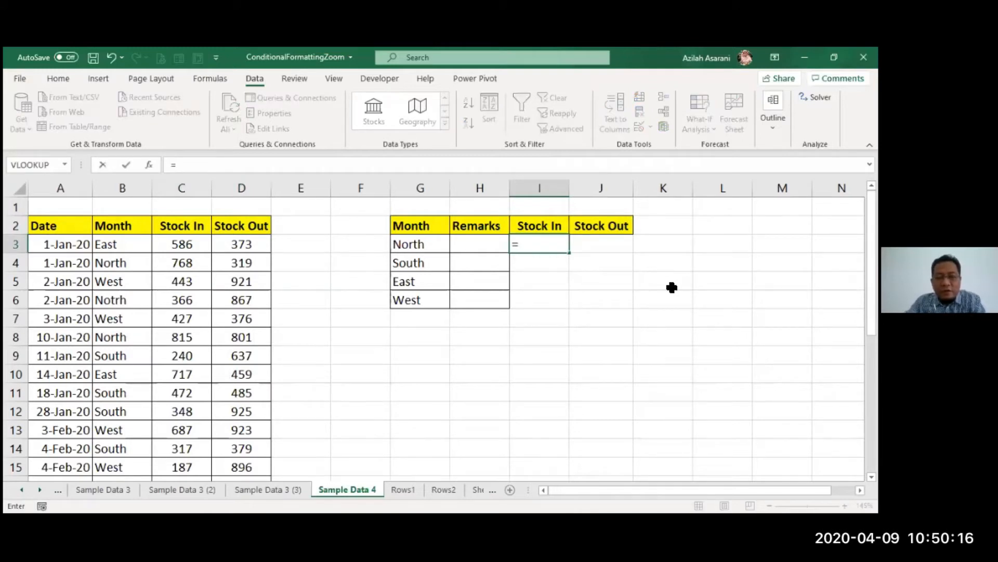
text(SUMIF()
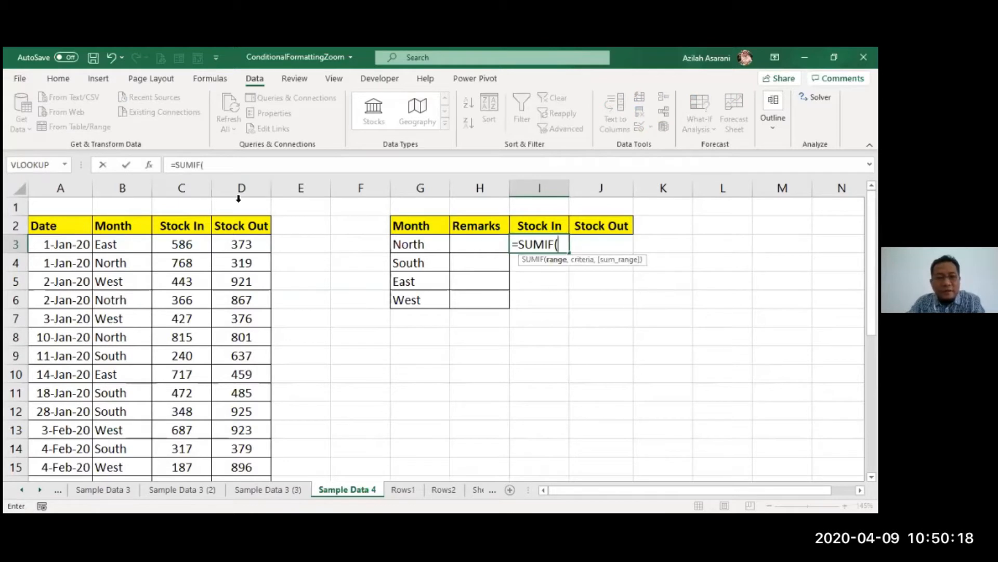
click(149, 164)
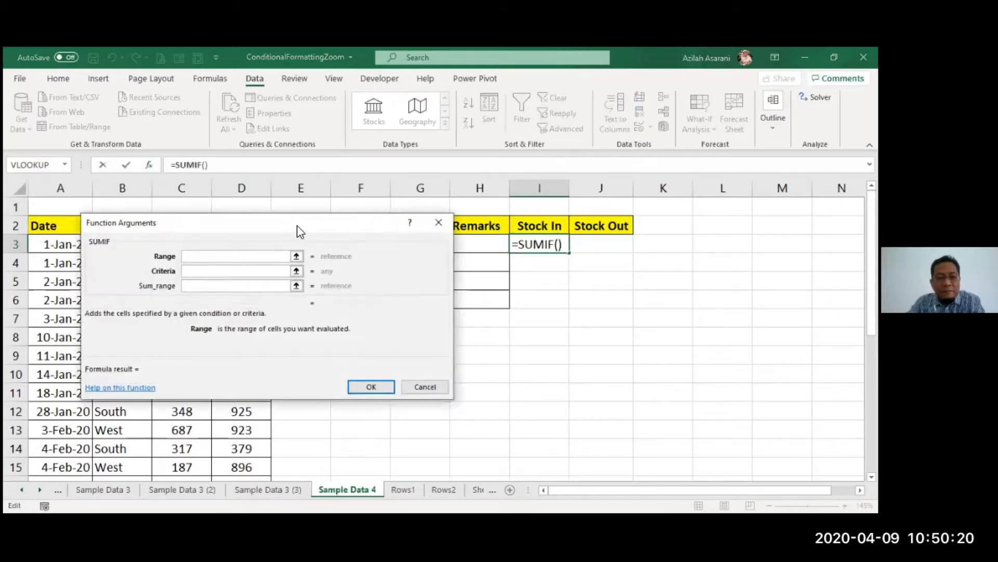
drag(297, 225, 442, 338)
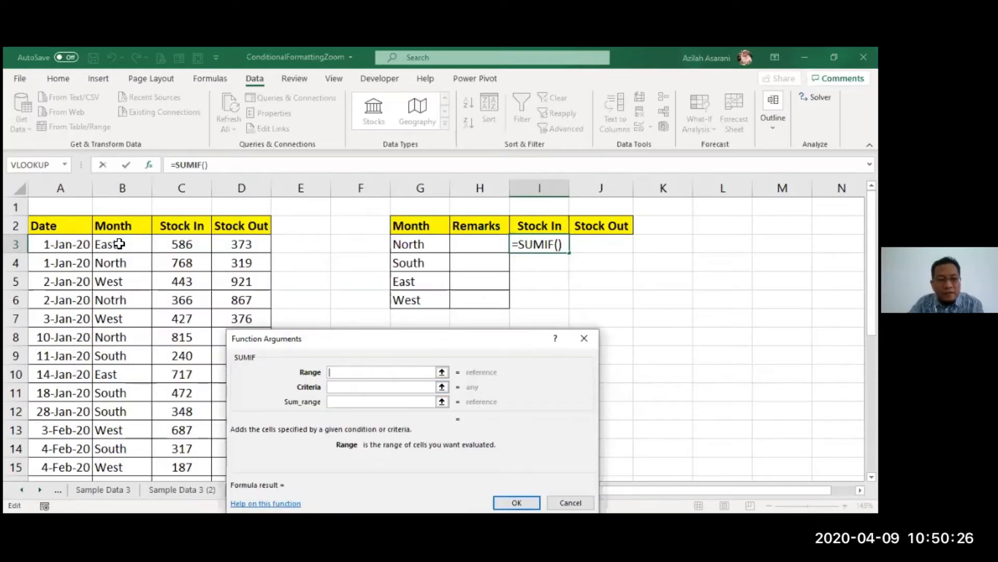
key(Escape)
Rename the header in cell B2 of the data table to Region
click(112, 223)
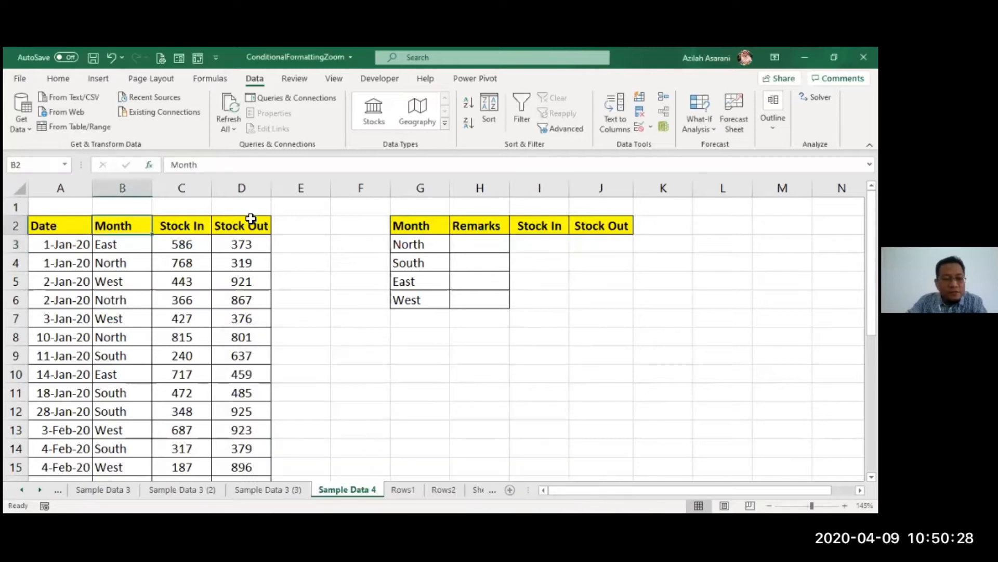
text(rEGION)
key(BackSpace)
key(BackSpace)
key(BackSpace)
key(BackSpace)
key(BackSpace)
key(BackSpace)
text(Re)
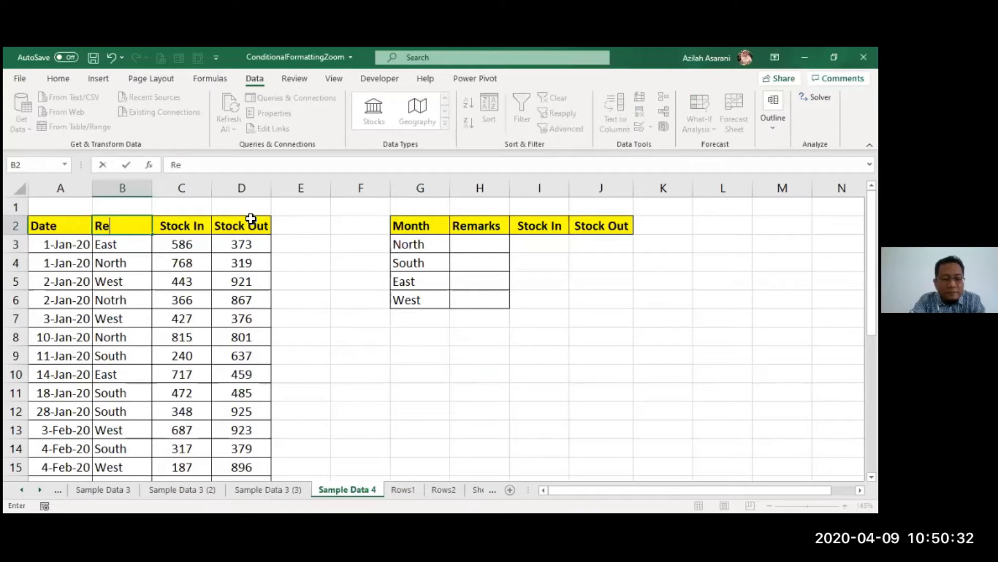
text(gion)
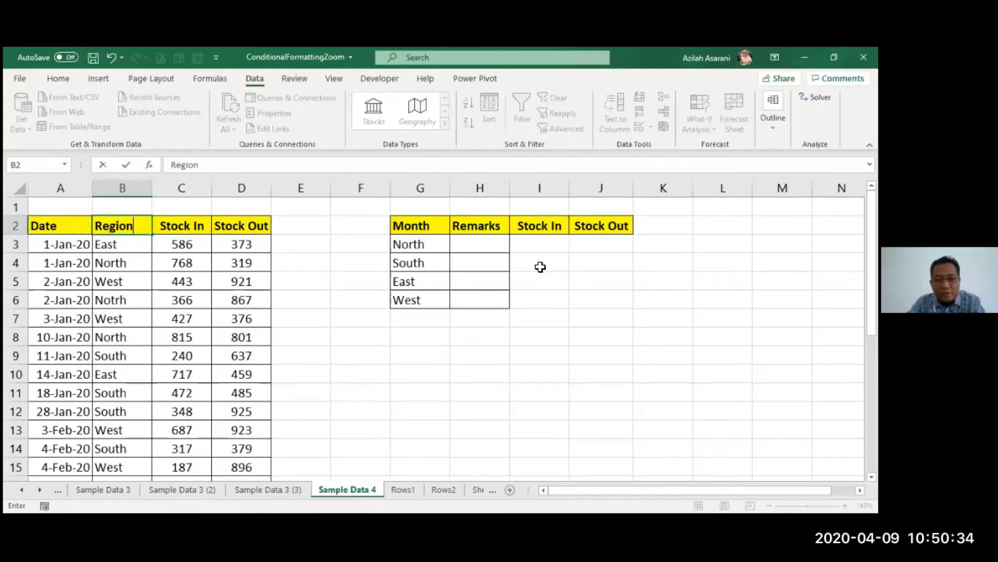
Total North's Stock In in cell I3 with SUMIF, using range B3:B28, criteria G3 and sum range C3
click(552, 240)
text(=)
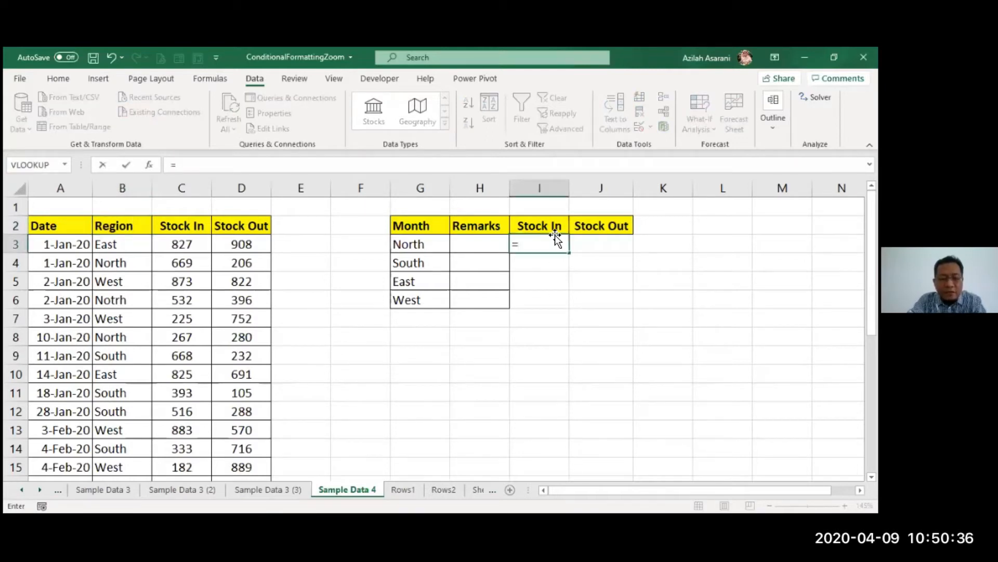
text(sumif)
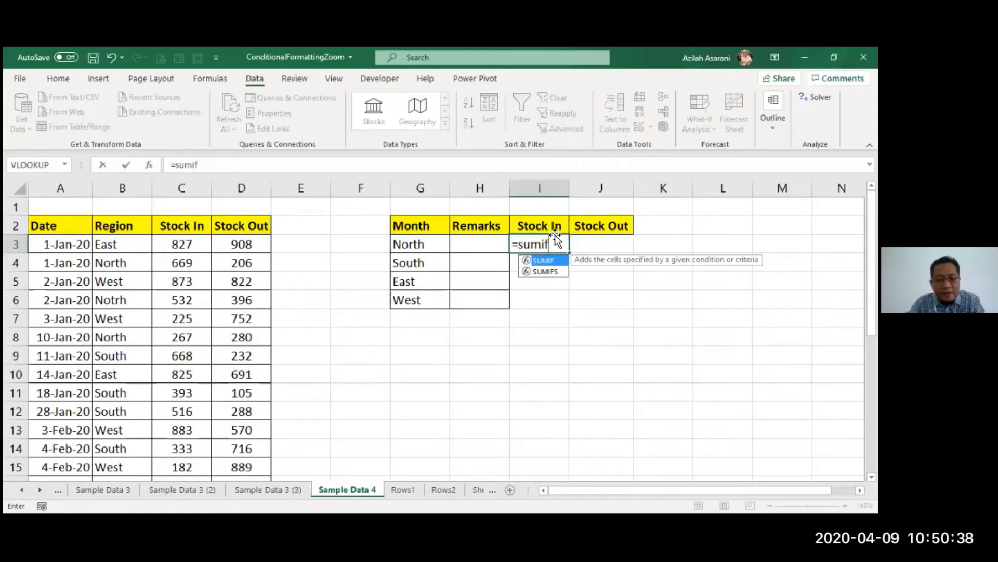
key(Tab)
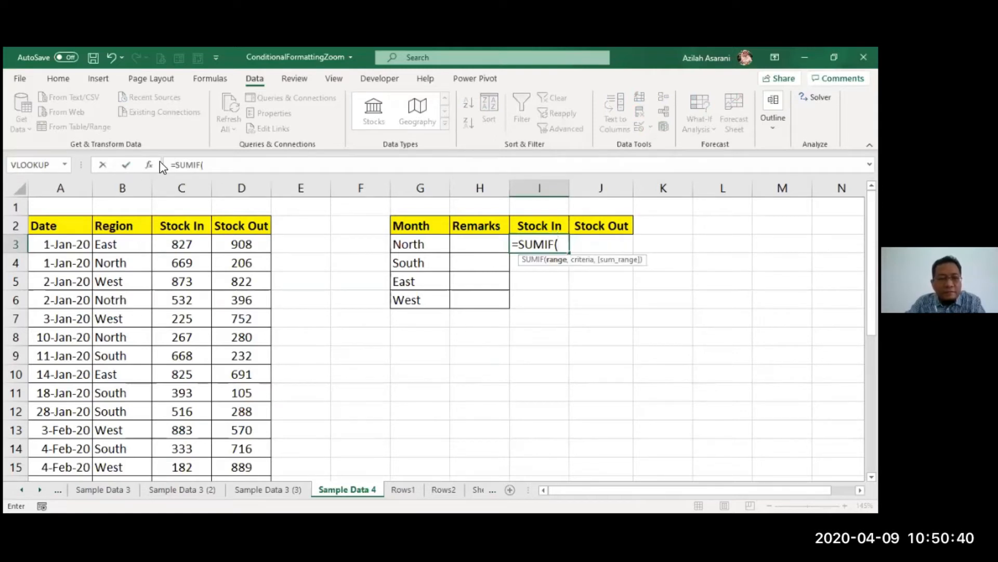
click(150, 165)
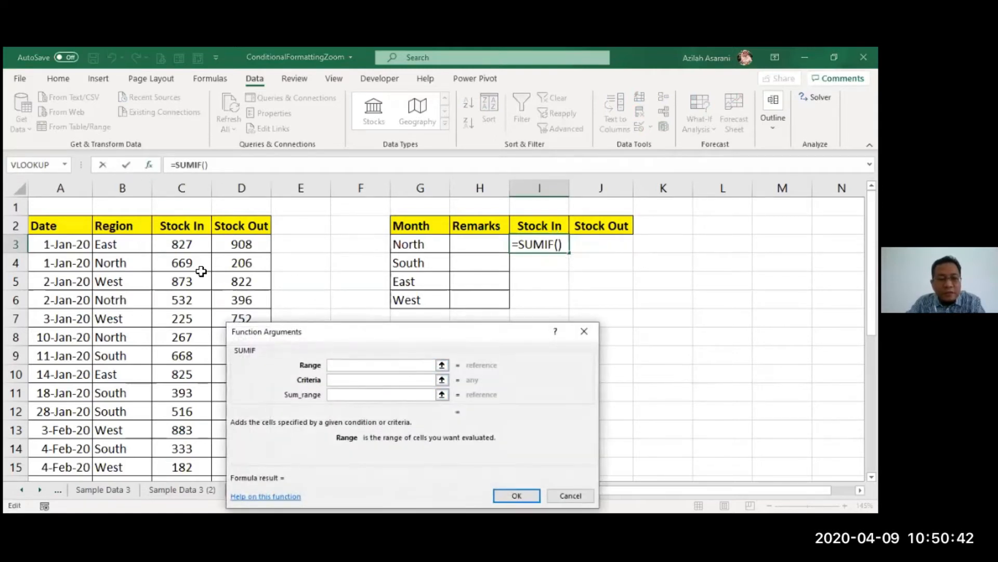
drag(130, 250, 132, 436)
scroll(437, 296, up, 4)
scroll(502, 279, up, 1)
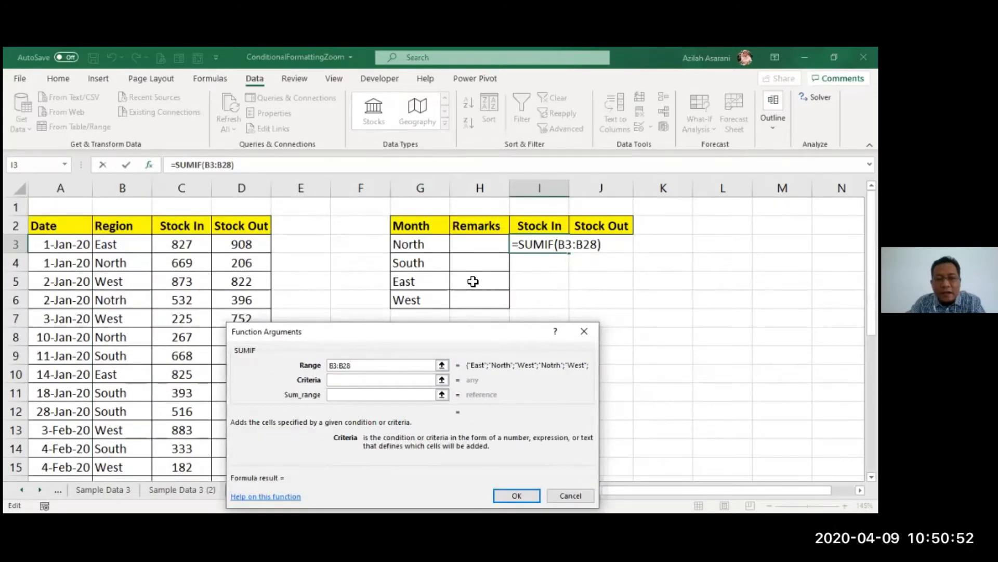
click(413, 245)
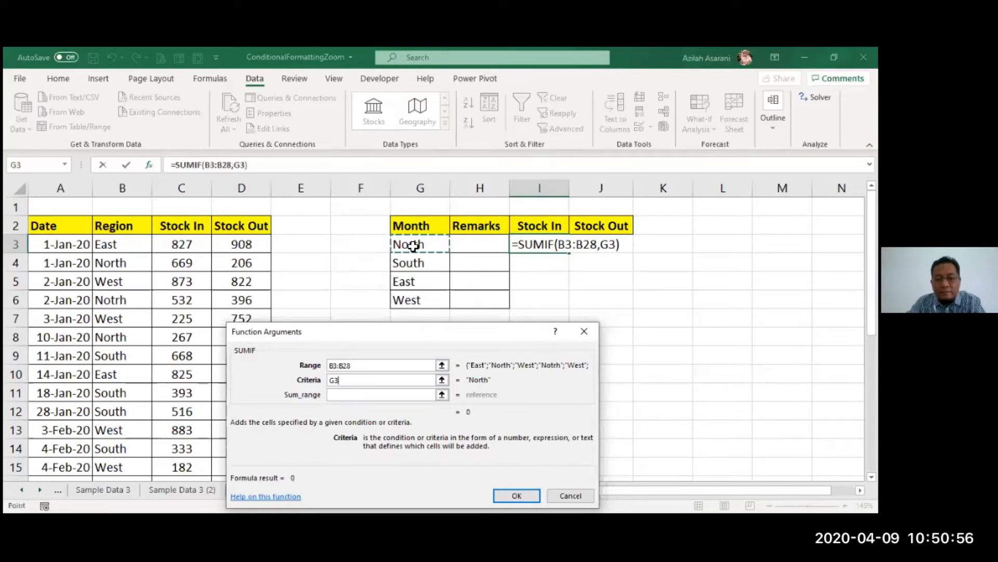
click(371, 395)
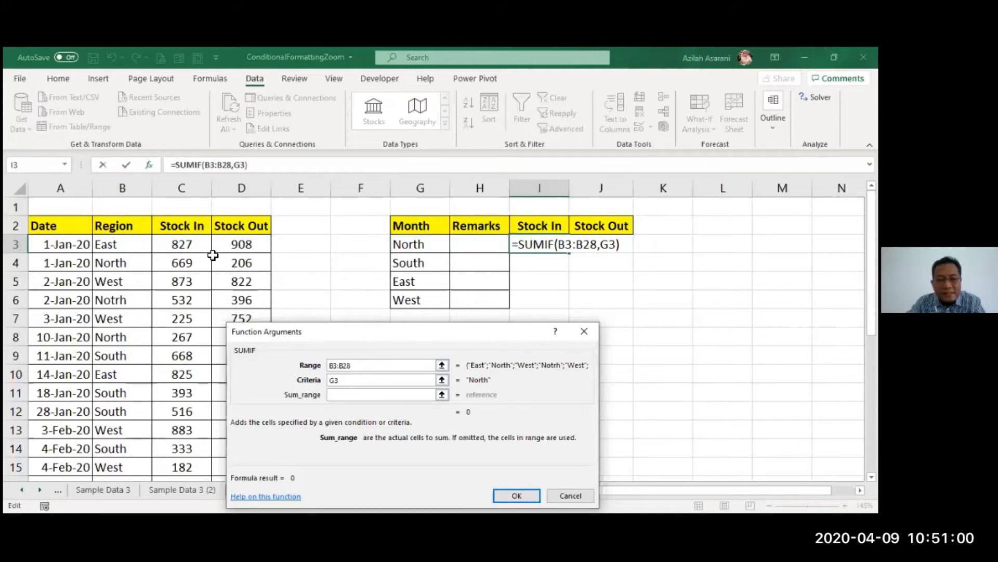
click(182, 247)
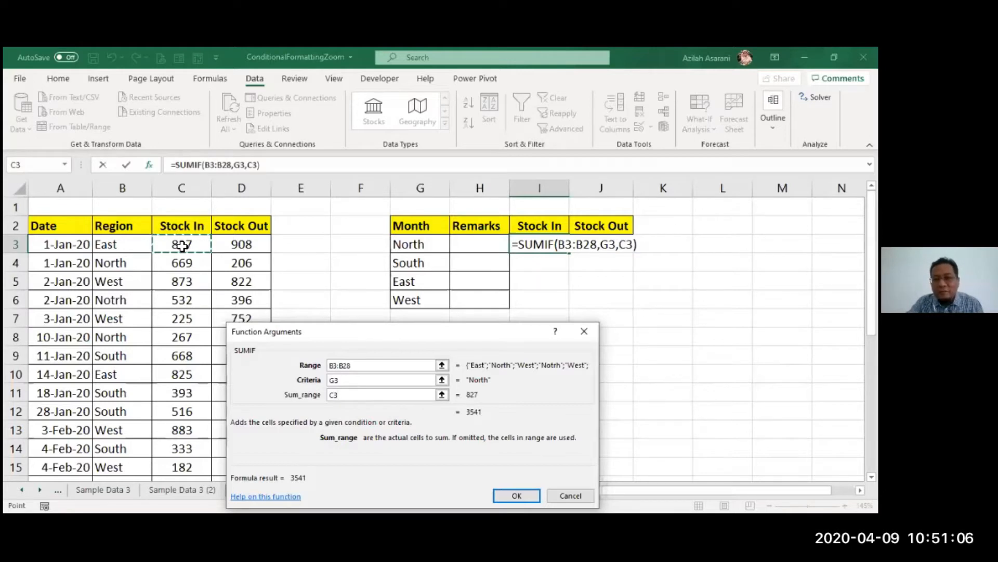
click(510, 497)
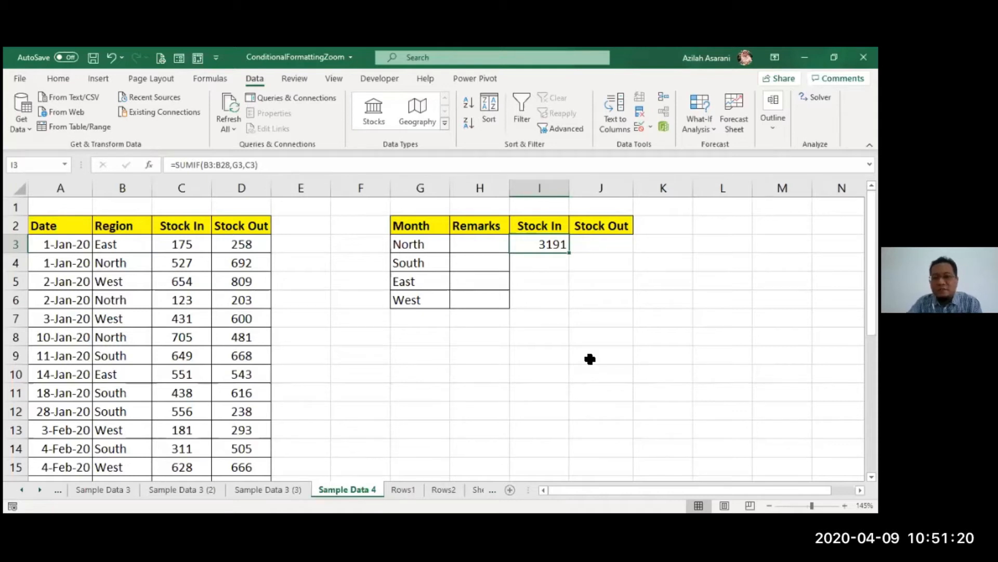
Total North's Stock Out in cell J3 with SUMIF, using range B3:B28, criteria G3 and sum range D3
click(596, 248)
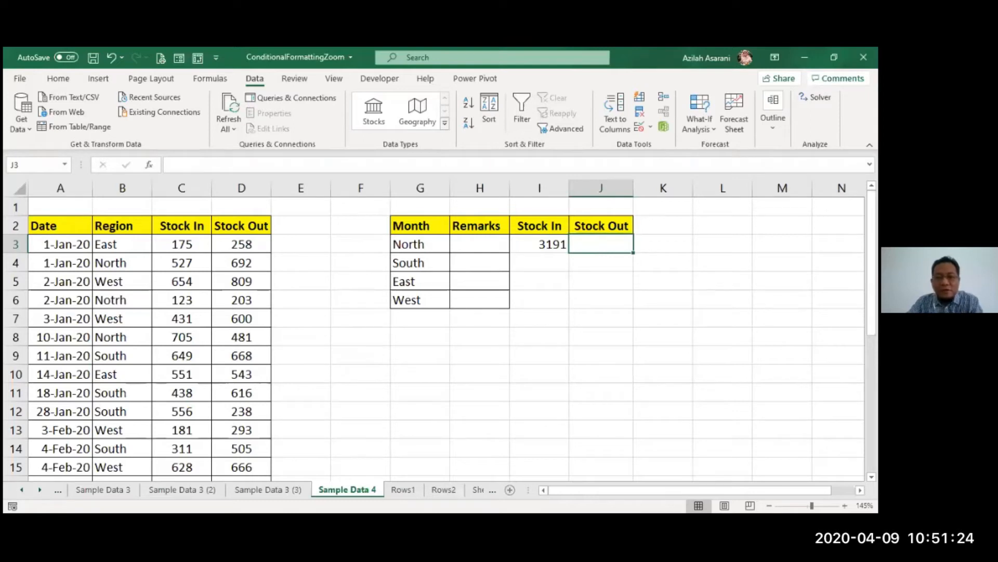
text(=)
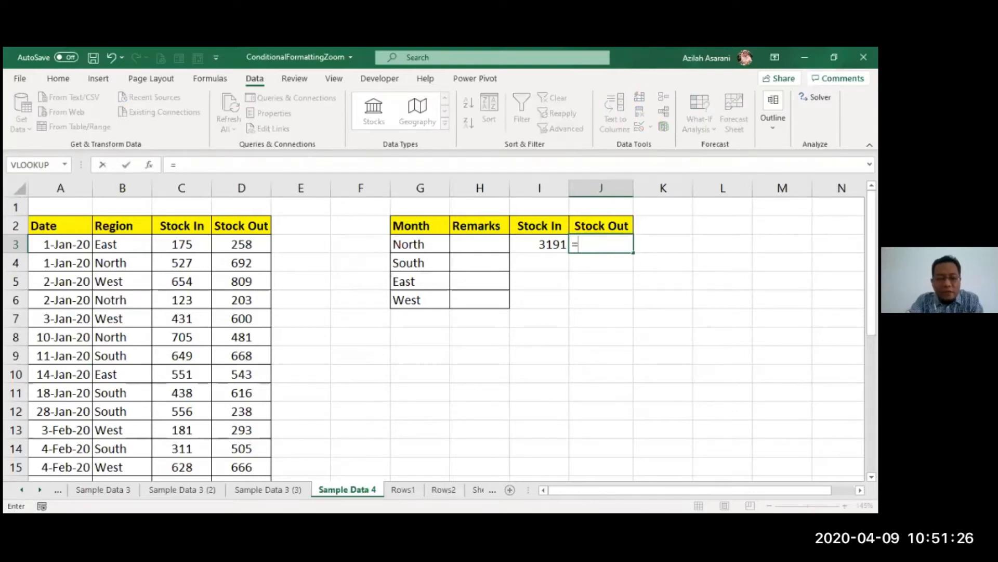
text(SUMIF()
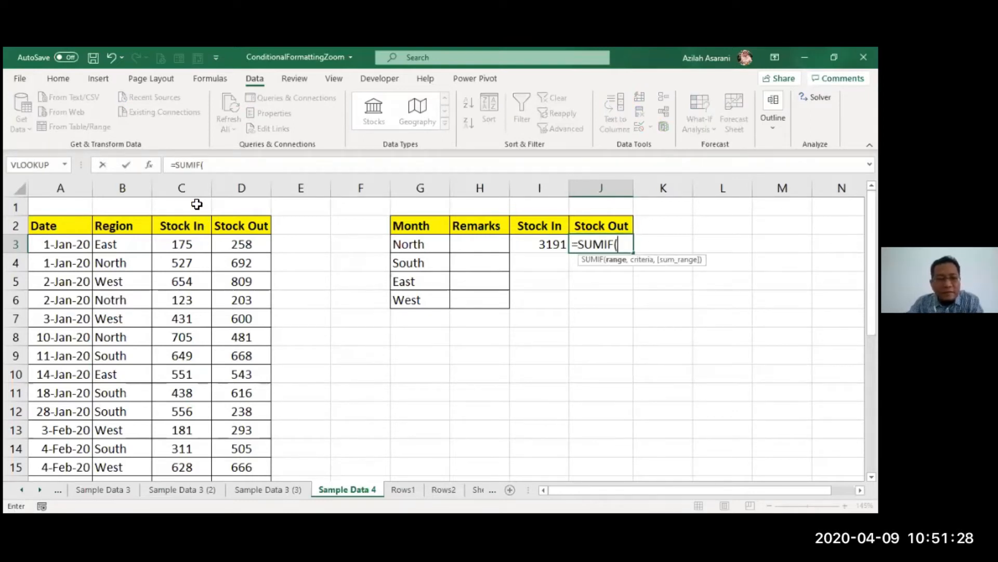
click(148, 165)
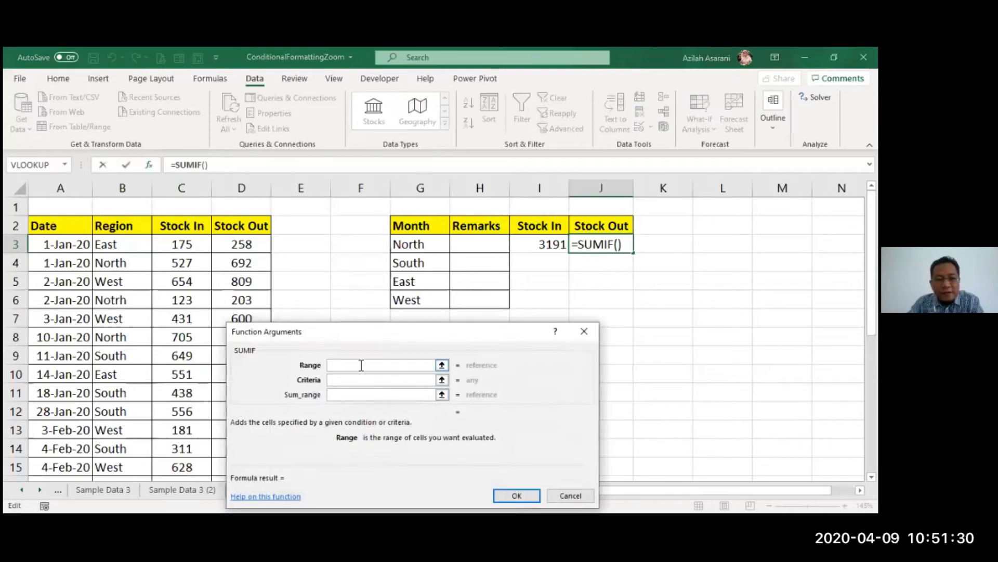
click(131, 246)
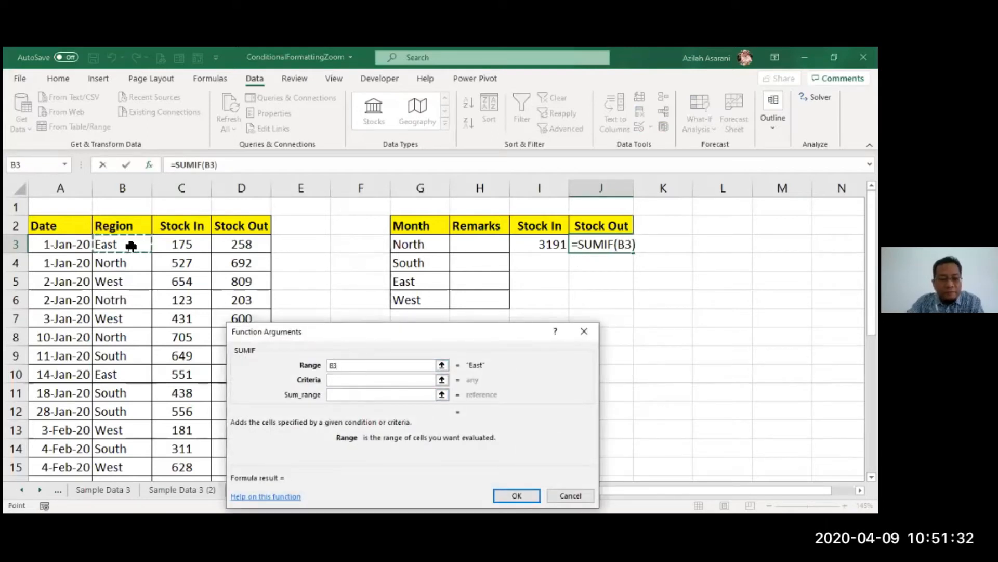
key(ctrl+shift+Down)
click(353, 380)
scroll(572, 312, up, 1)
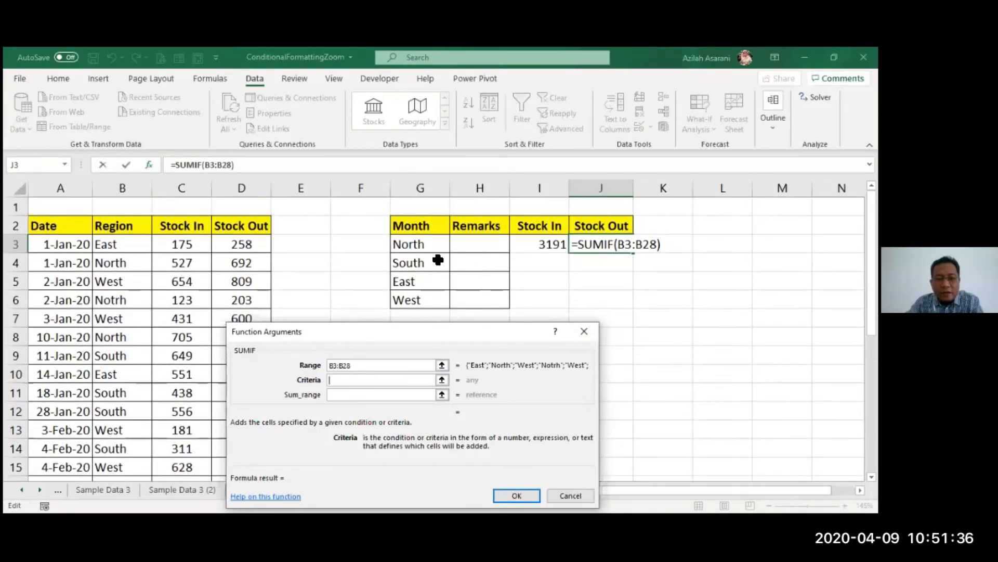
click(418, 244)
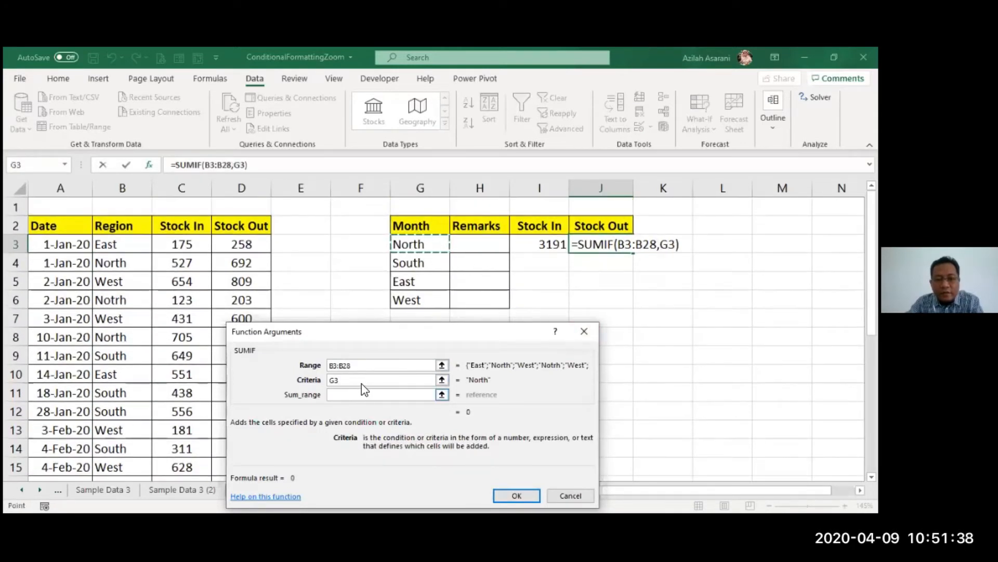
click(370, 395)
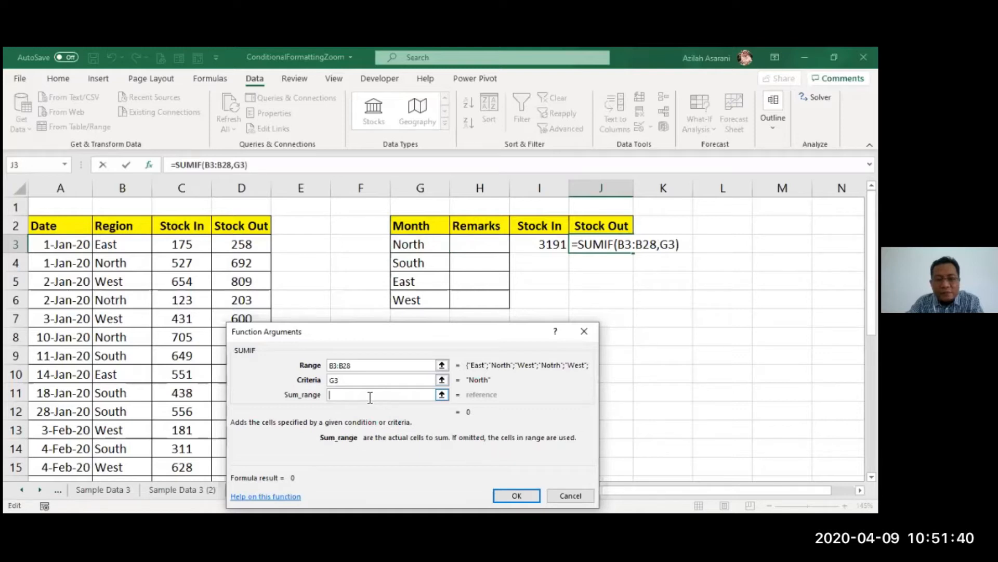
click(259, 248)
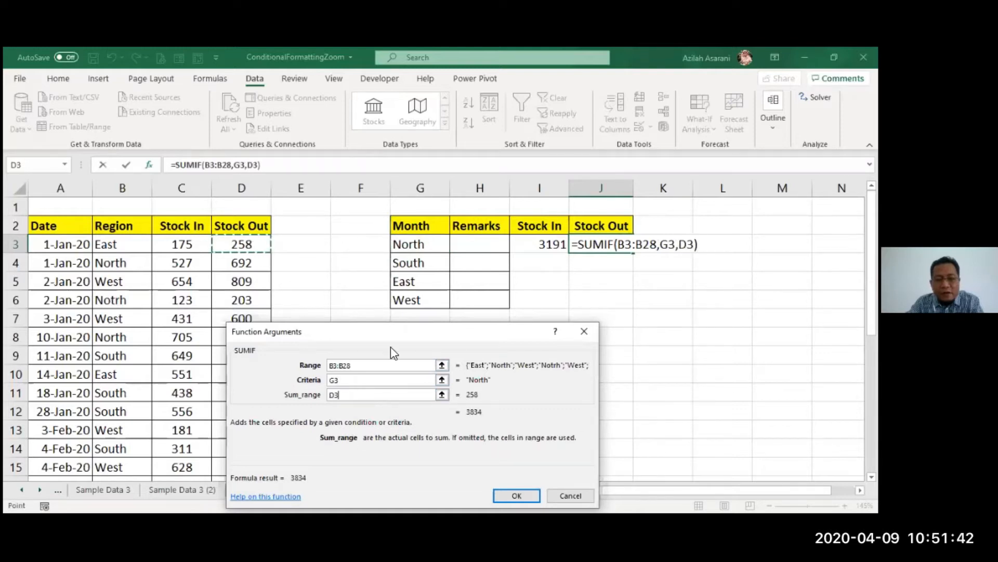
click(502, 494)
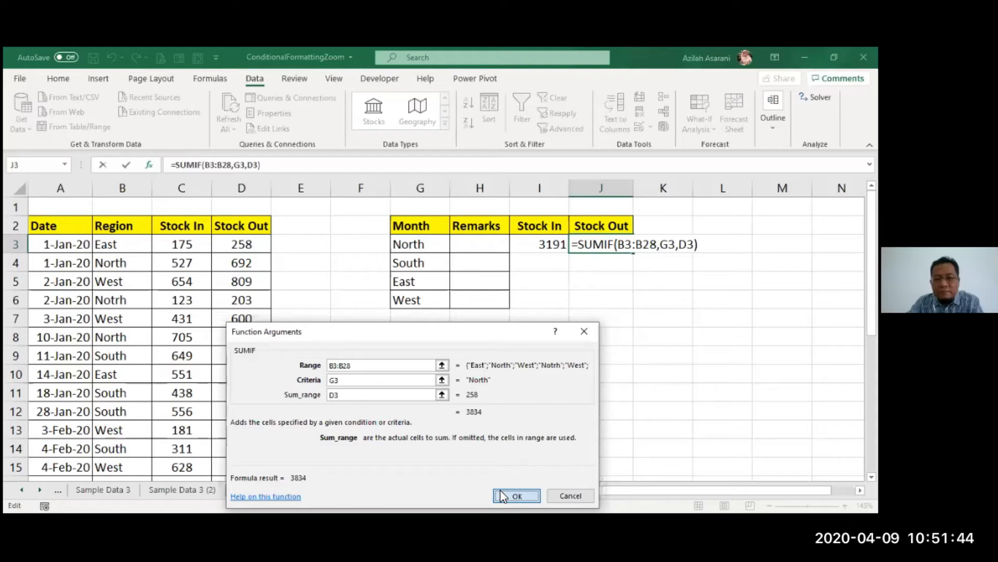
click(502, 495)
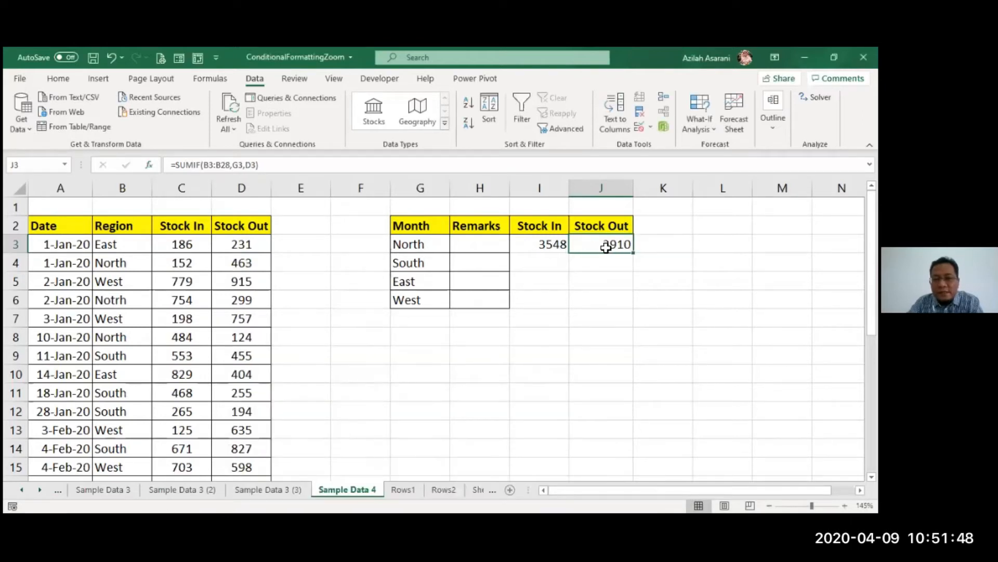
Fill the Stock In and Stock Out formulas in I3:J3 down to row 6 for South, East and West
drag(559, 245, 615, 315)
click(542, 318)
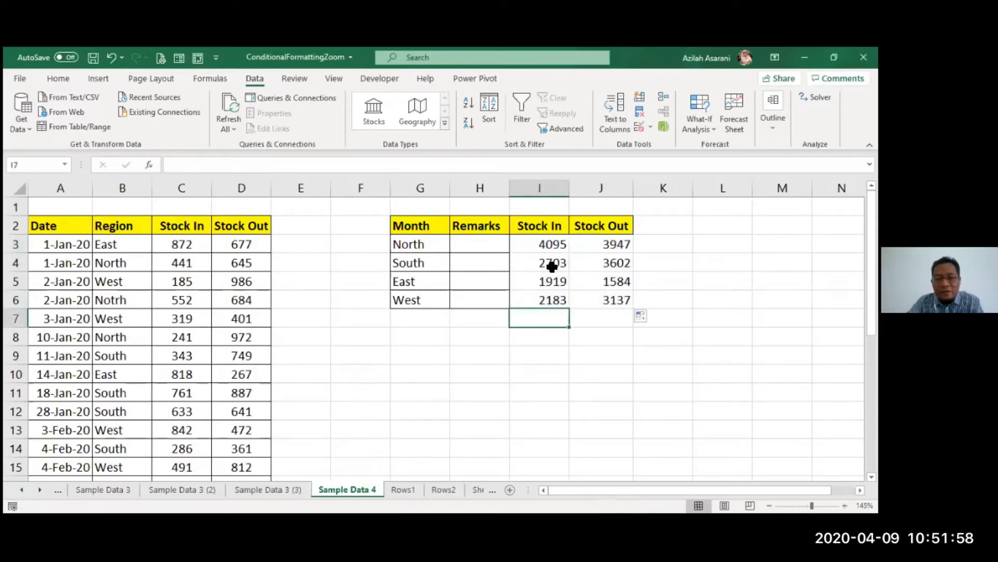
Examine the cell references in the Stock In SUMIF formulas of all four regions, cells I3 to I6
double_click(552, 243)
click(553, 263)
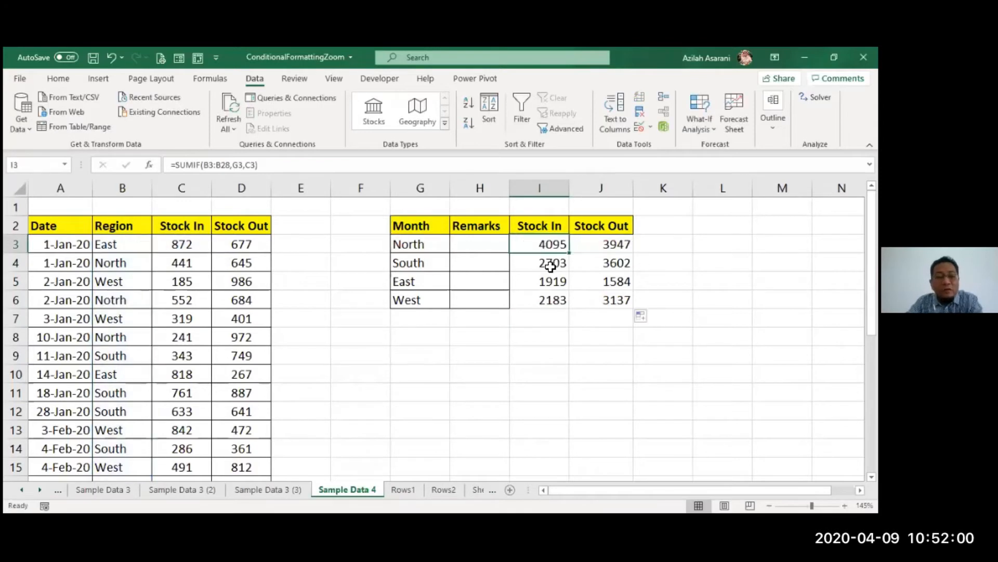
double_click(552, 266)
click(543, 280)
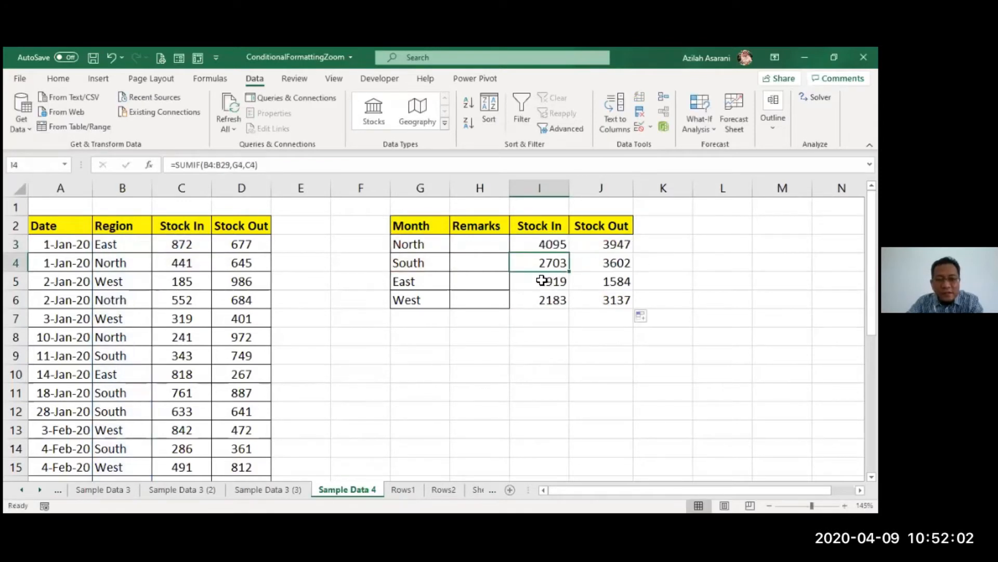
double_click(543, 281)
click(543, 299)
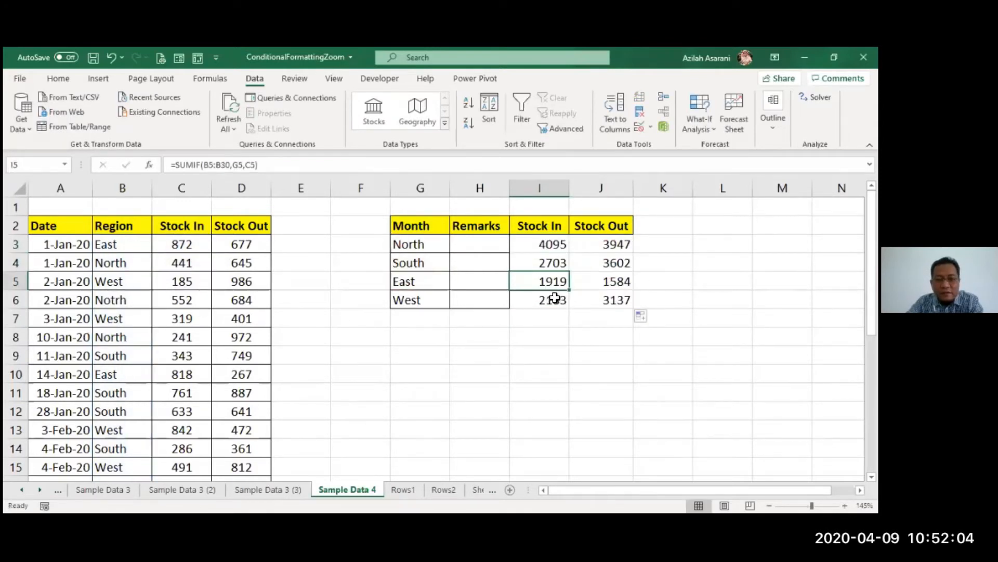
double_click(542, 298)
click(554, 316)
Clear the Stock In and Stock Out formulas for South, East and West in I4:J6
click(544, 260)
drag(591, 284, 614, 297)
key(Delete)
click(559, 318)
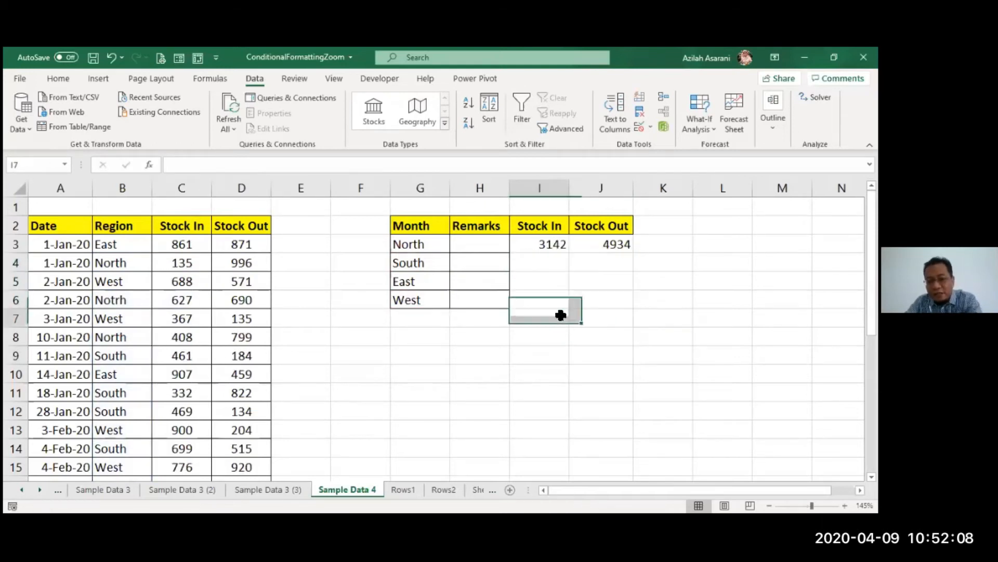
Make the range and sum range in North's Stock In formula (I3) absolute as $B$3:$B$28 and $C$3, keeping criteria G3 relative
double_click(545, 243)
double_click(548, 242)
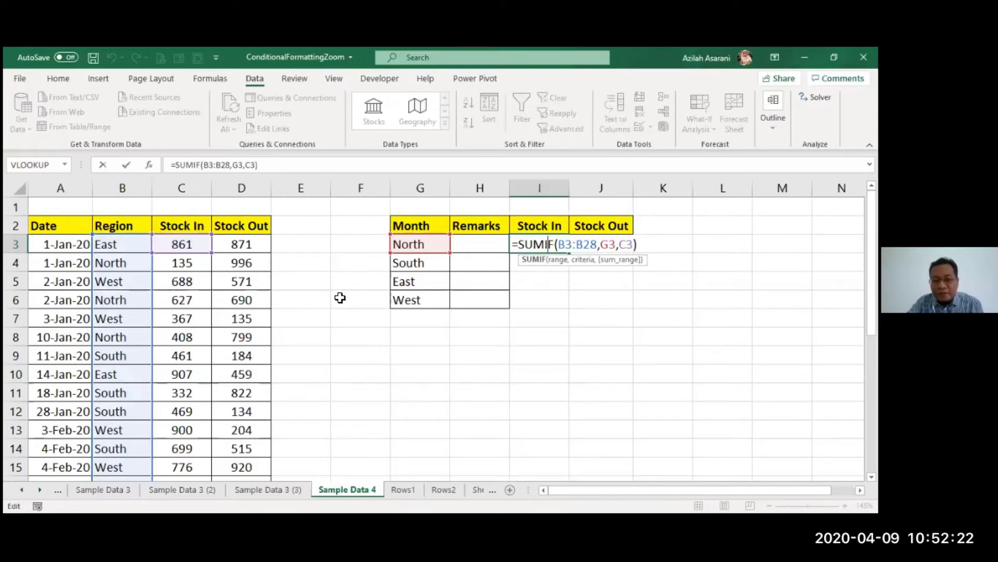
drag(571, 240, 604, 248)
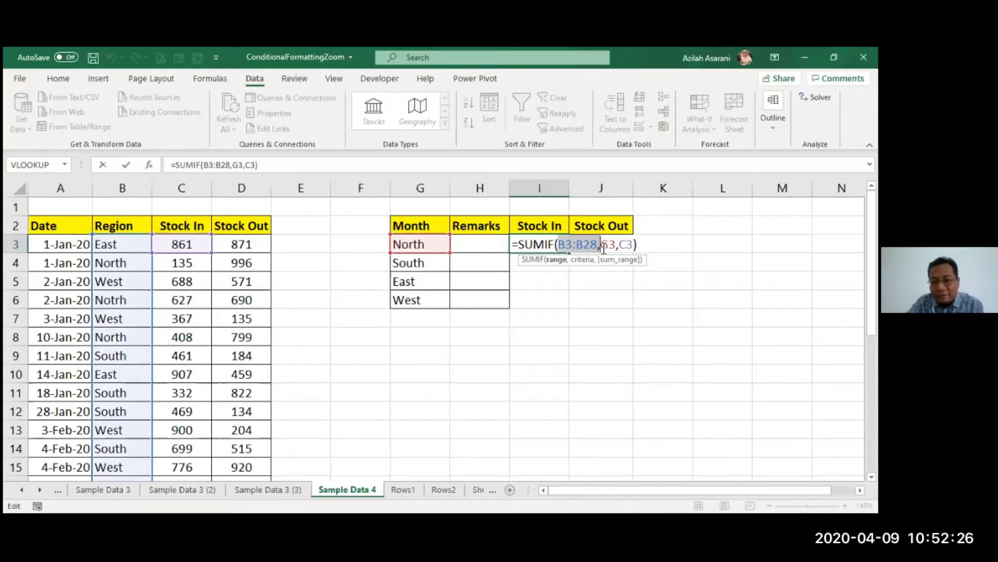
click(572, 244)
drag(575, 243, 583, 244)
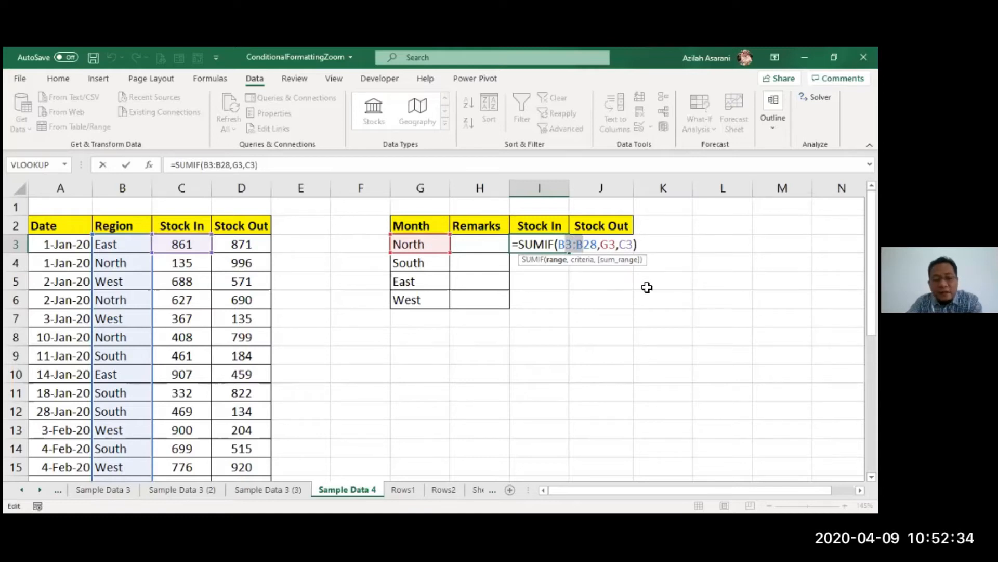
key(F4)
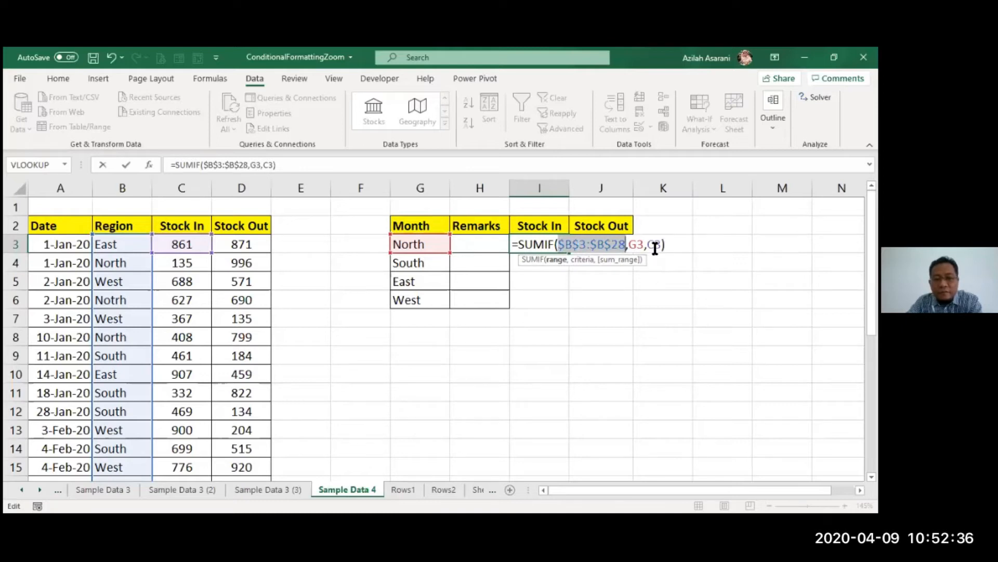
click(653, 244)
key(F4)
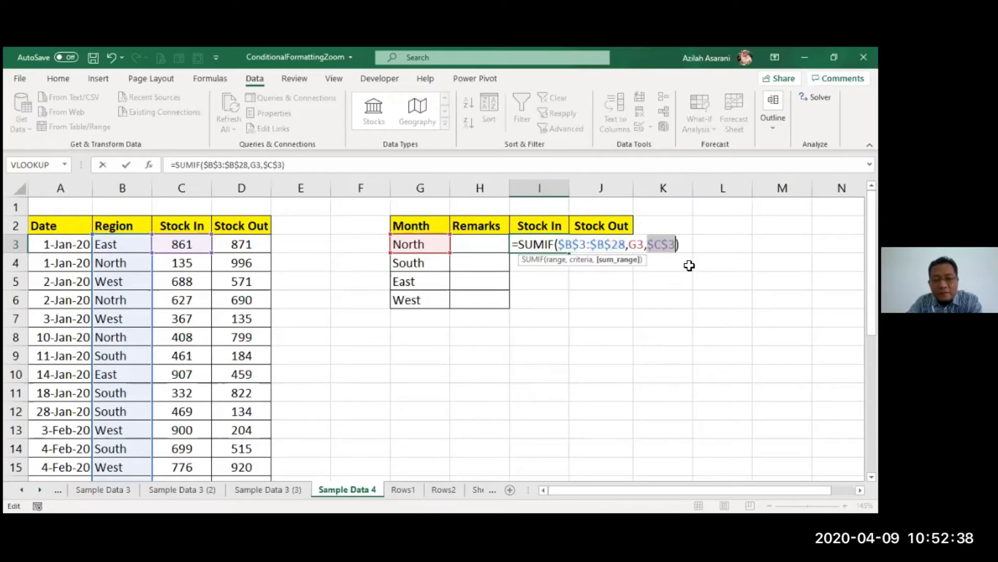
key(Return)
Make the range and sum range in North's Stock Out formula (J3) absolute as $B$3:$B$28 and $D$3, keeping criteria G3 relative
double_click(610, 244)
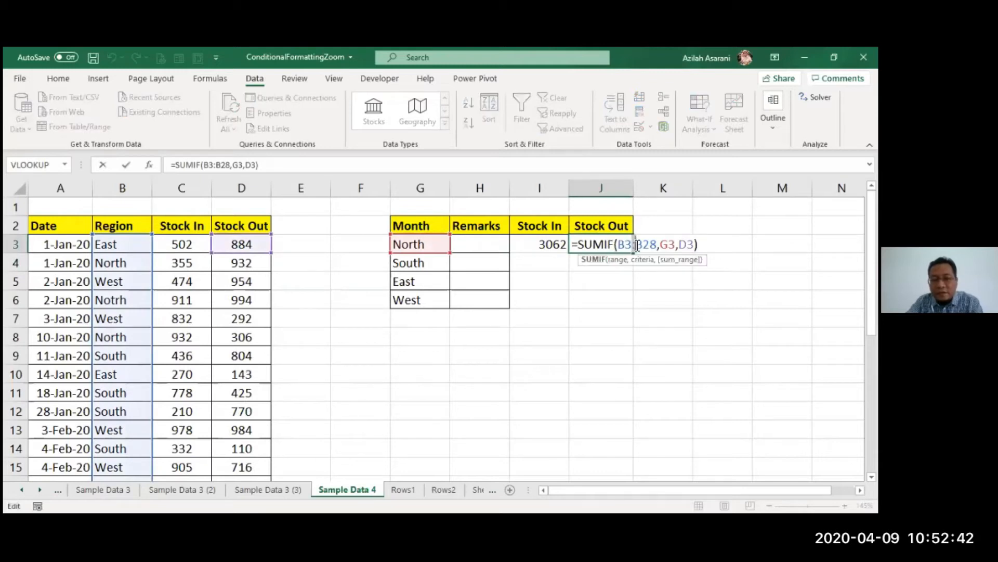
click(635, 245)
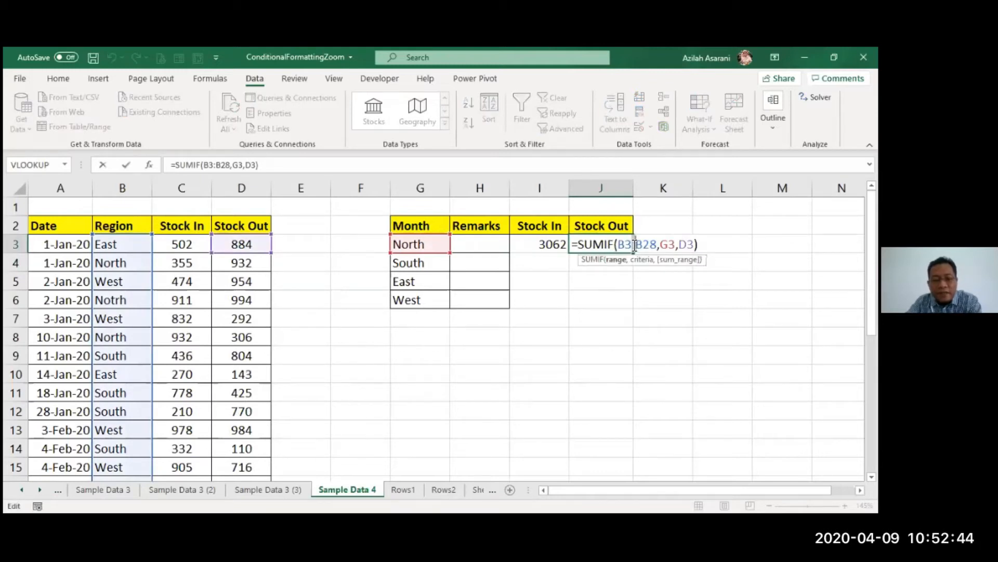
key(F4)
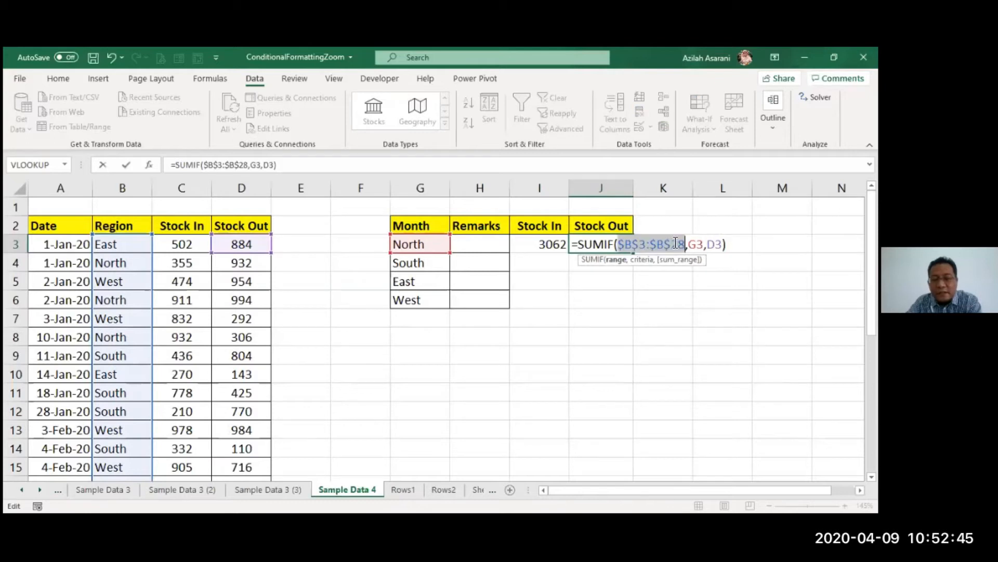
click(715, 245)
key(F4)
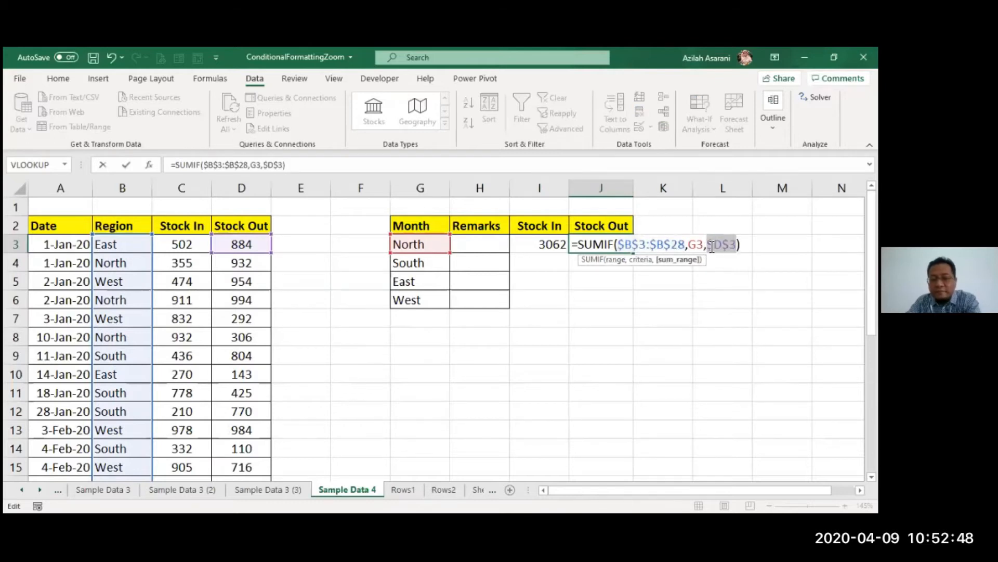
key(Return)
Fill the corrected formulas in I3:J3 down to row 6 for South, East and West
drag(537, 239, 602, 241)
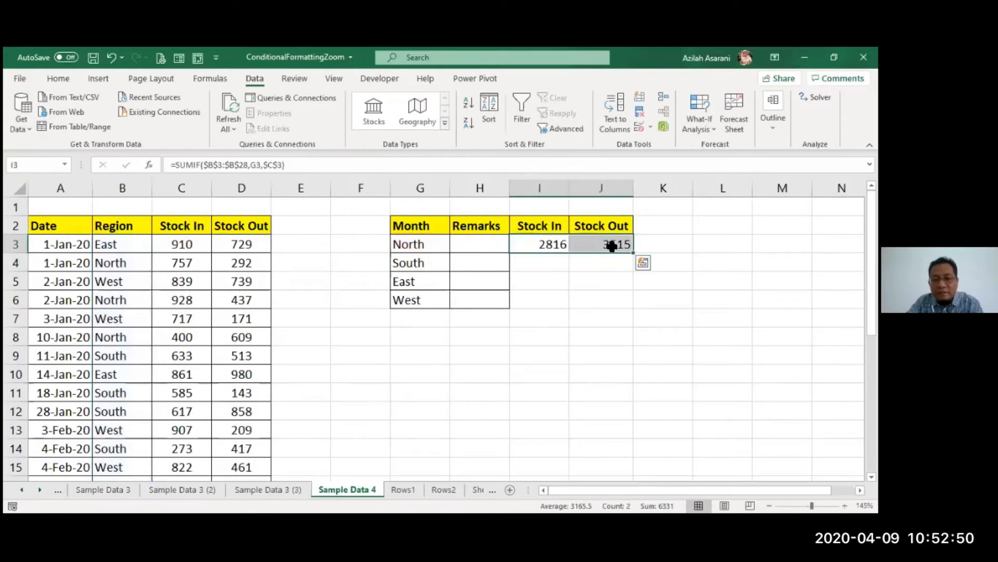
double_click(632, 256)
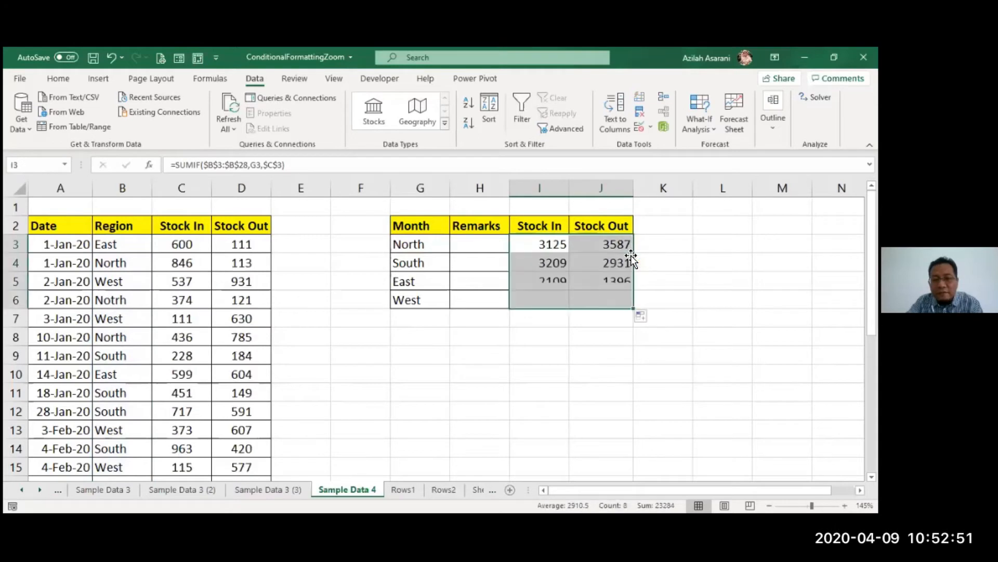
click(604, 363)
Check the absolute ranges and the region criteria in each Stock In formula from I3 to I6 without changing them
double_click(538, 242)
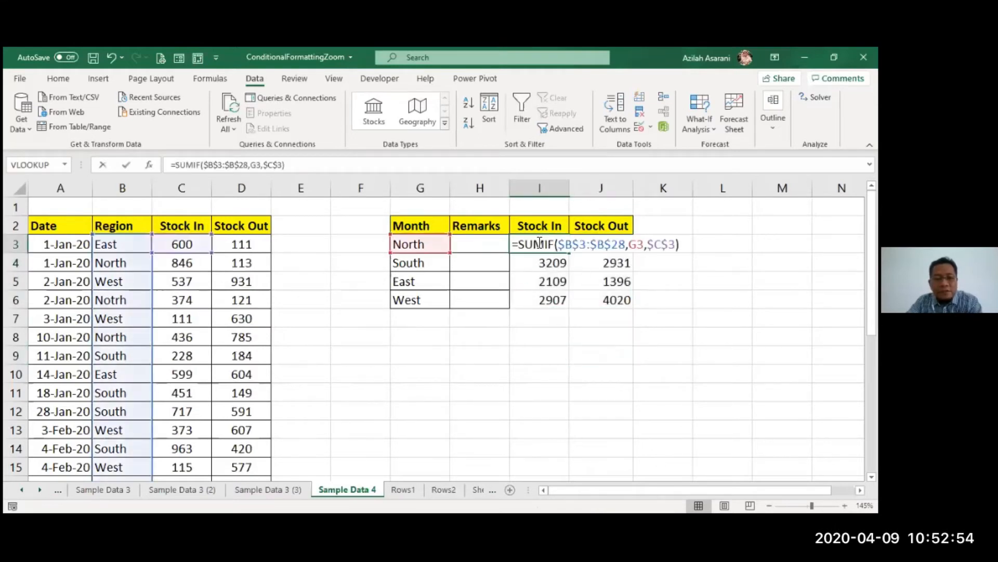
key(Escape)
double_click(555, 265)
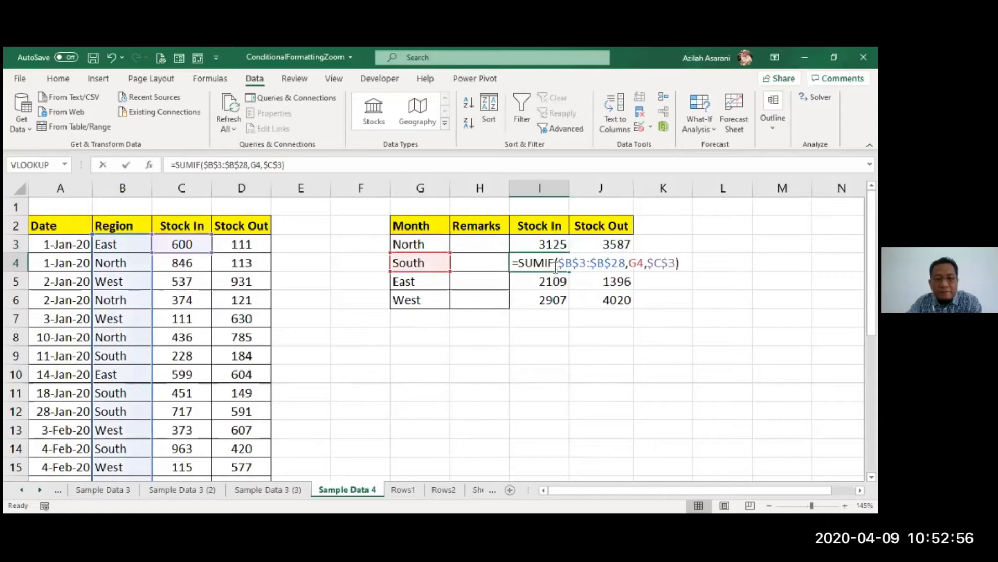
key(Escape)
double_click(554, 281)
key(Escape)
double_click(542, 301)
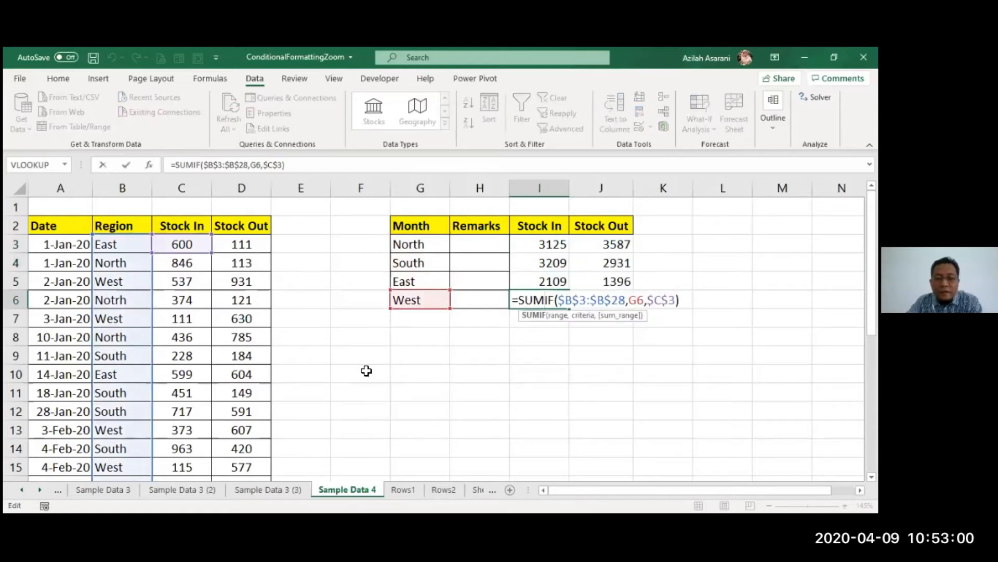
key(Escape)
click(435, 393)
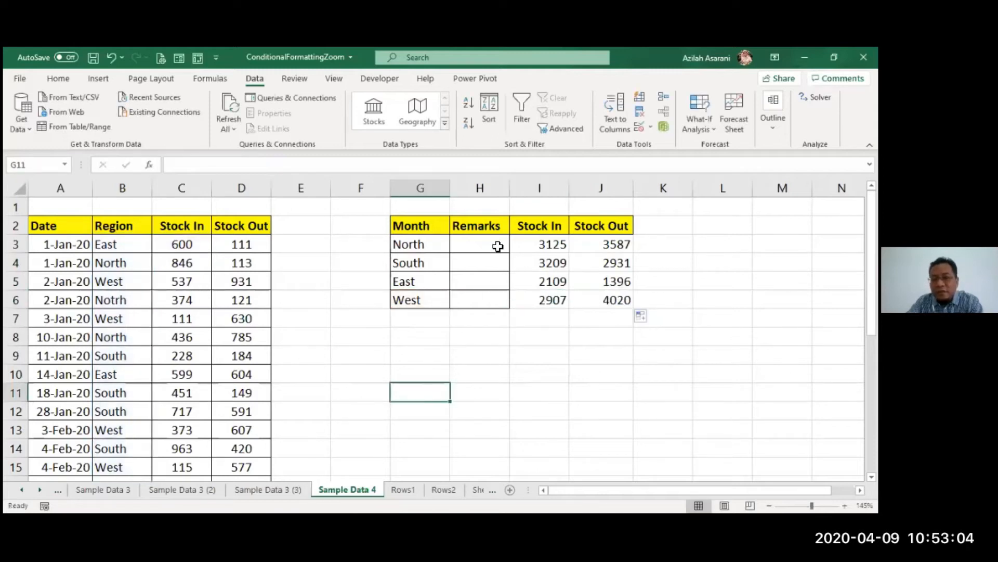
Calculate North's stock balance in cell K3 as Stock In minus Stock Out with =I3-J3
click(674, 246)
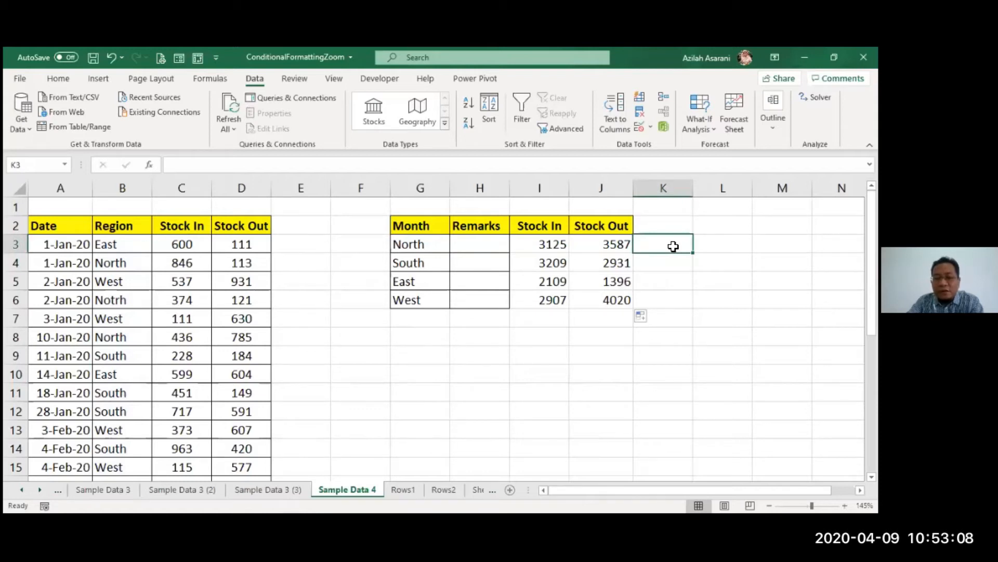
text(=)
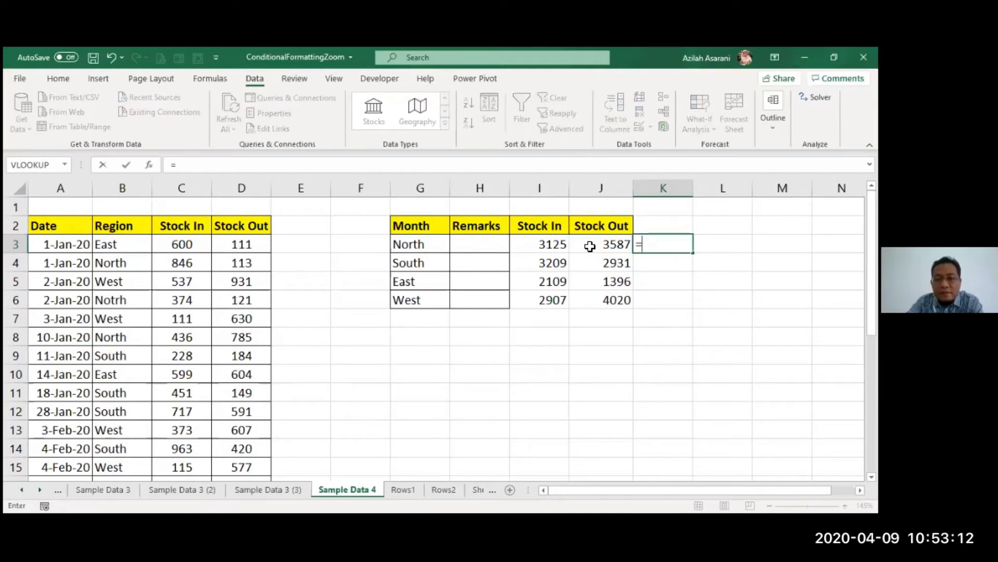
click(543, 245)
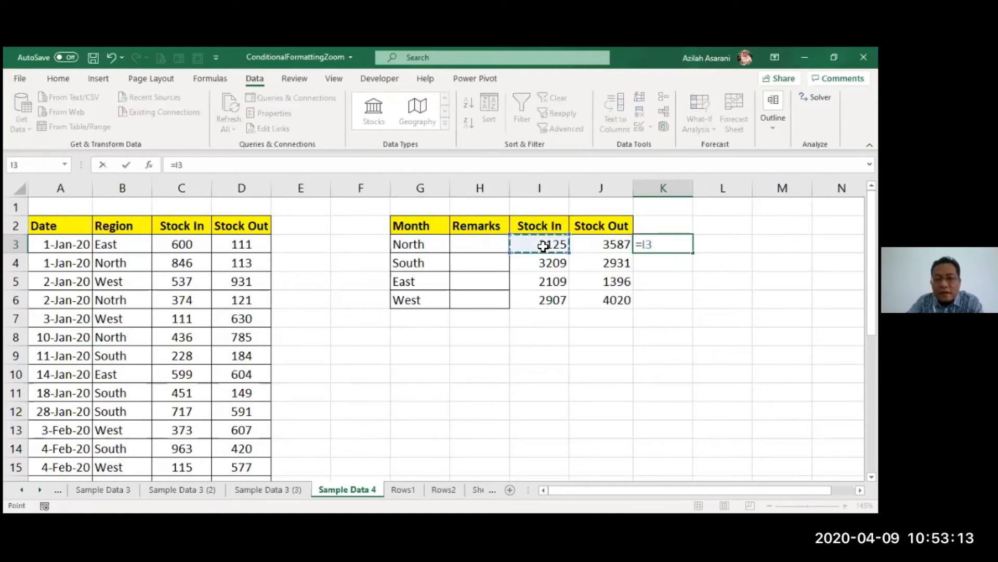
text(-)
click(597, 244)
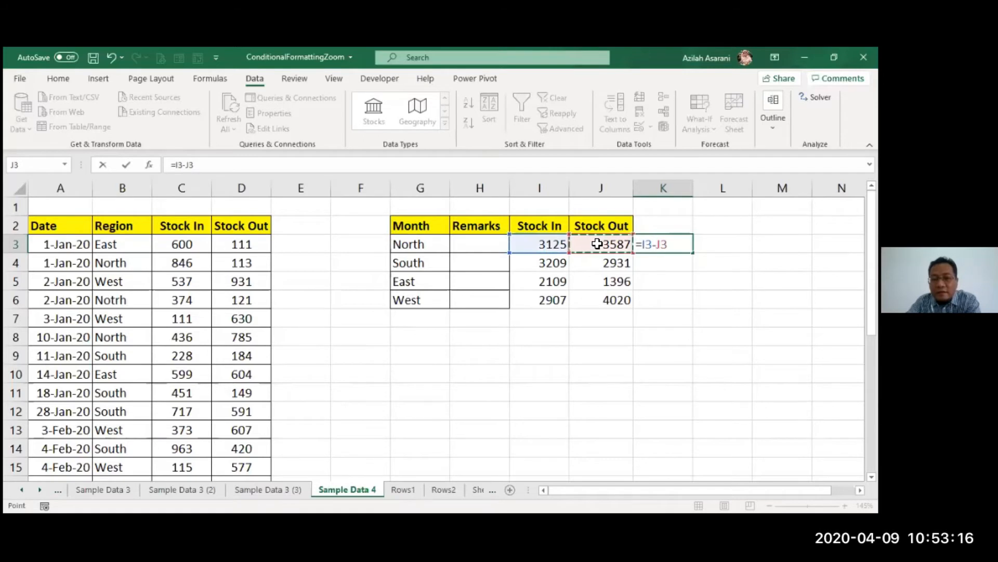
key(Return)
Fill the balance formula in K3 down to K6 for the other regions
click(662, 245)
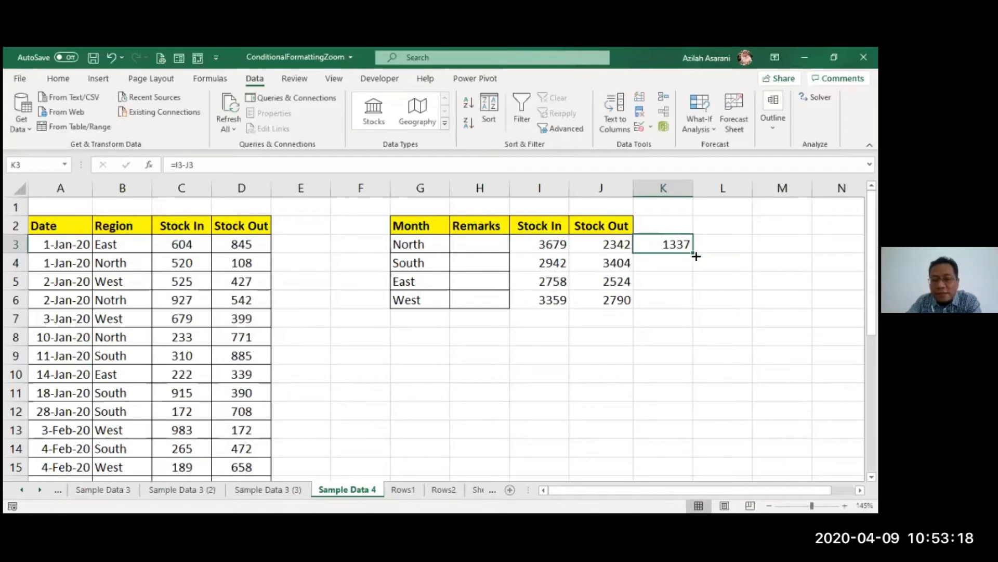
drag(693, 255, 696, 312)
click(645, 336)
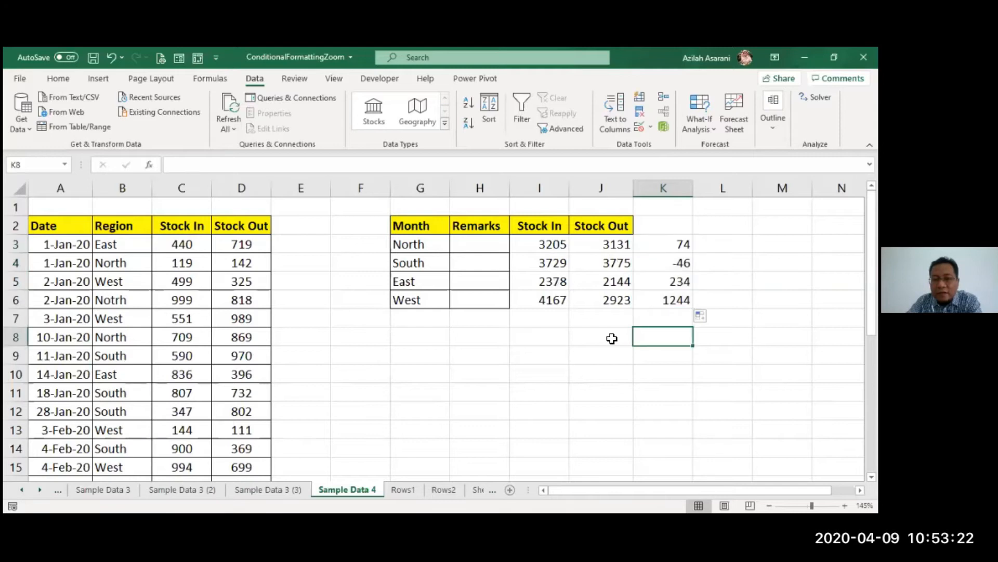
Recalculate the sheet three times to refresh the random Stock In and Stock Out figures
click(223, 305)
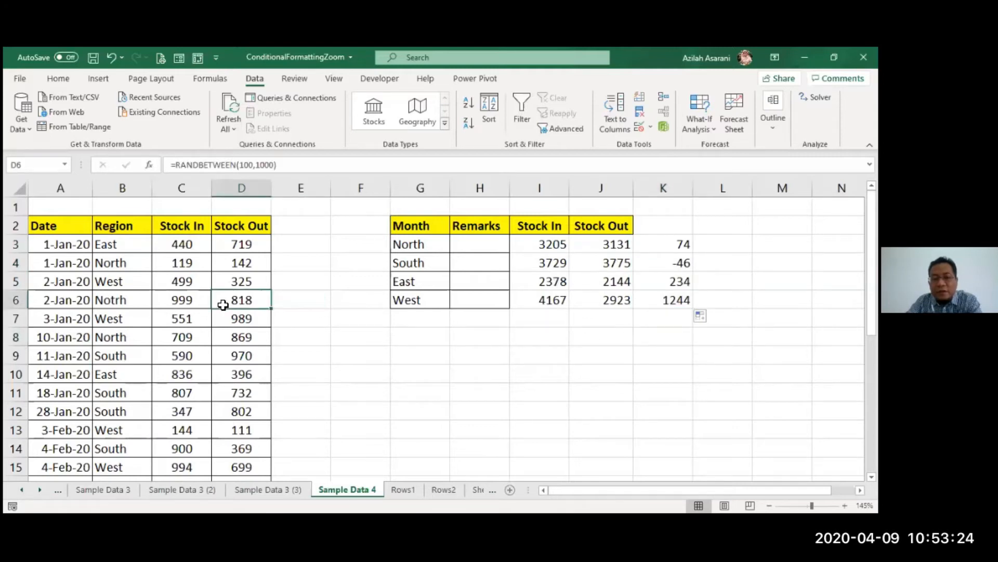
key(F9)
key(F9)
key(F9)
Replace the RANDBETWEEN formulas in the data table's Stock In and Stock Out columns, C3:D28, with their values
drag(183, 245, 228, 471)
scroll(218, 312, up, 5)
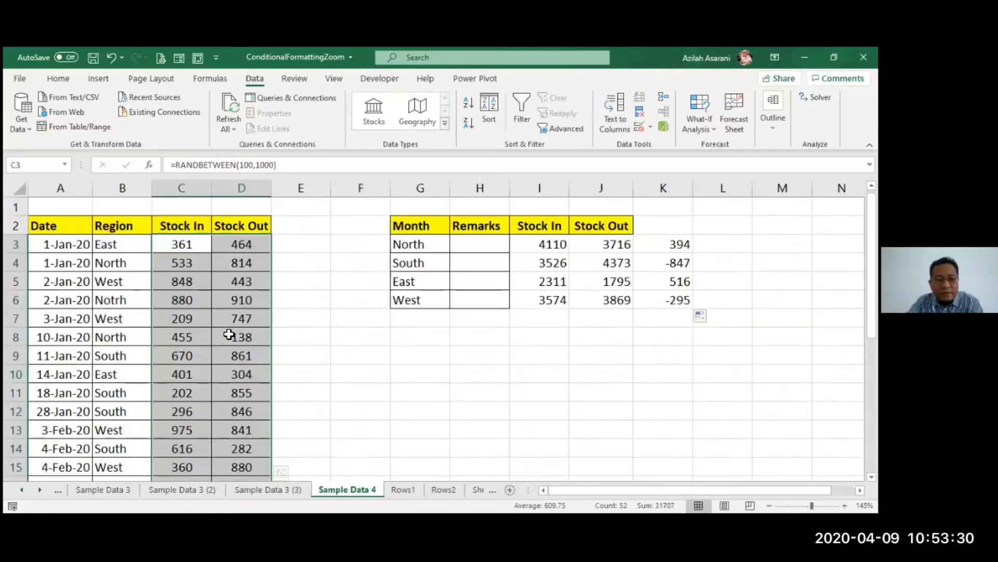
right_click(269, 233)
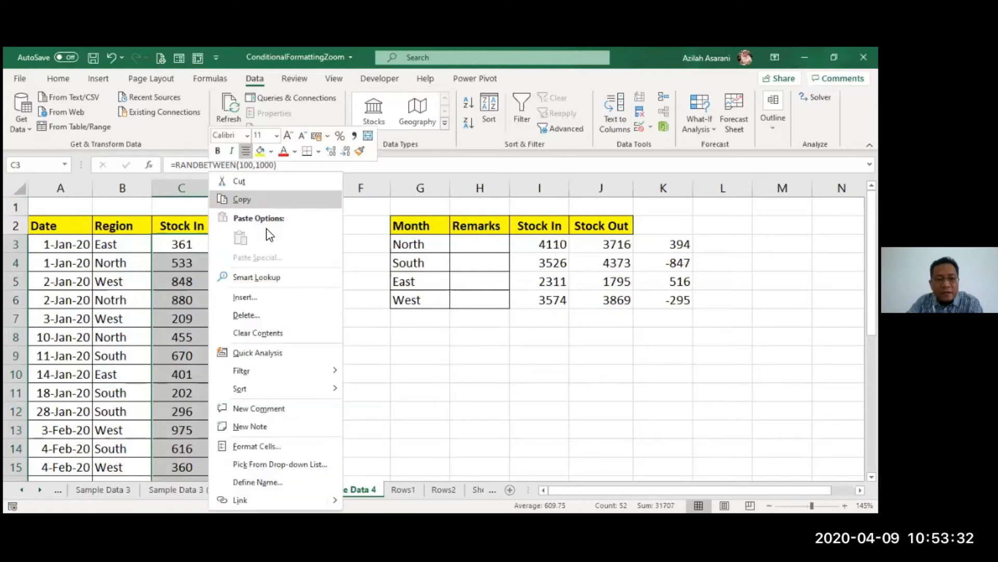
click(243, 200)
right_click(267, 236)
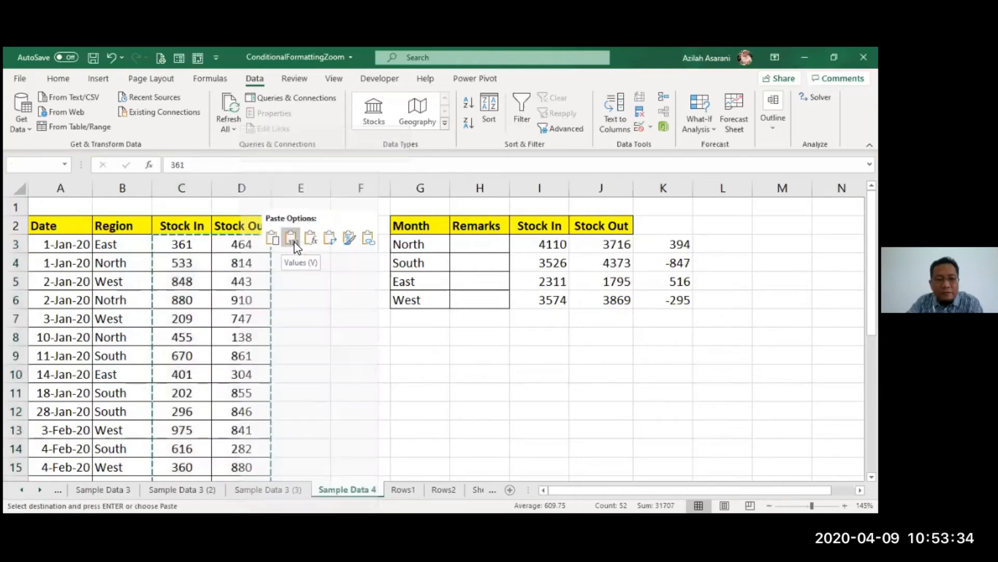
click(295, 247)
key(Escape)
click(495, 351)
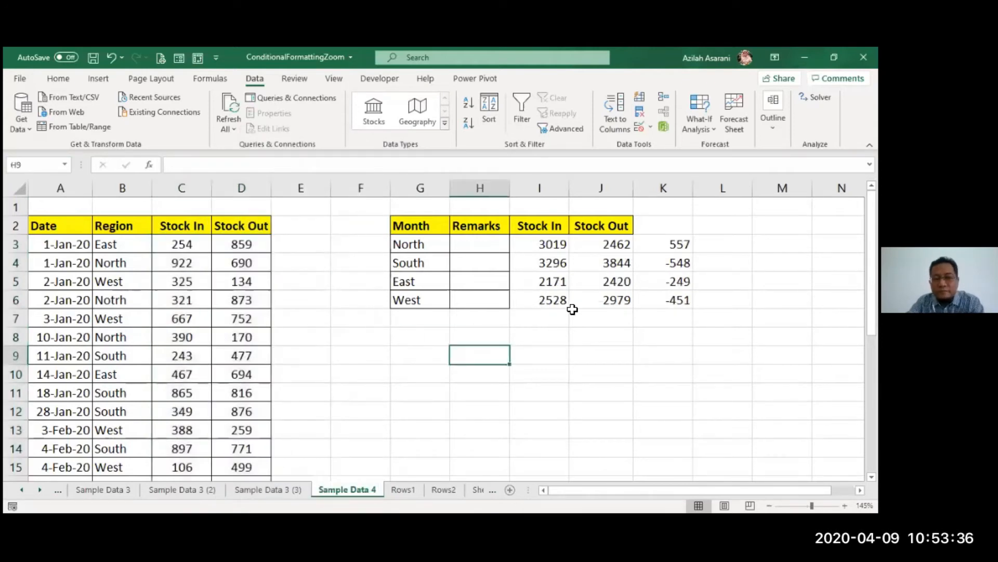
click(581, 352)
drag(674, 244, 699, 303)
click(661, 351)
drag(663, 270, 675, 307)
click(662, 356)
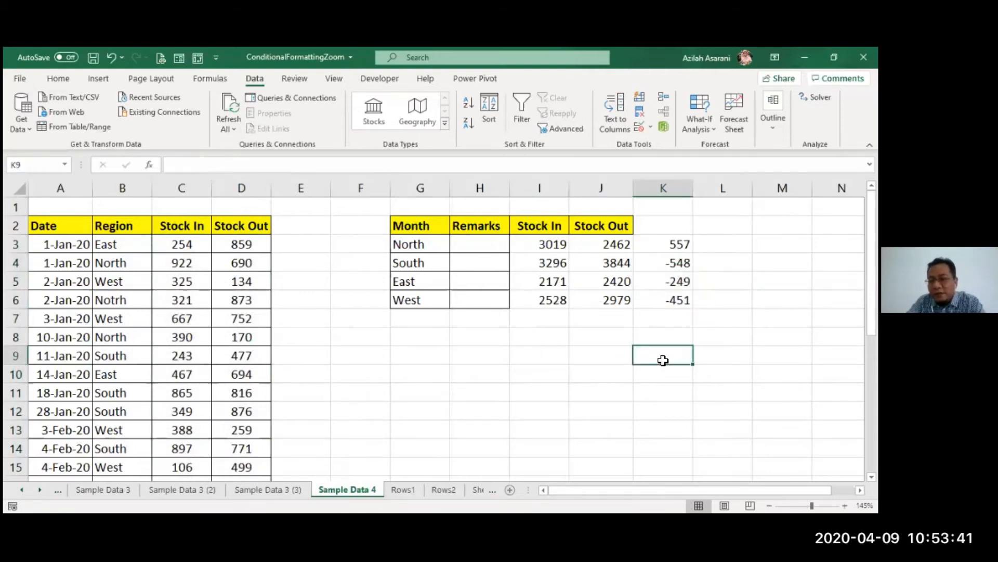
Enter an IF formula in North's Remarks cell H3: =IF(K3<0,"Please Order","You are ok")
click(486, 247)
text(=)
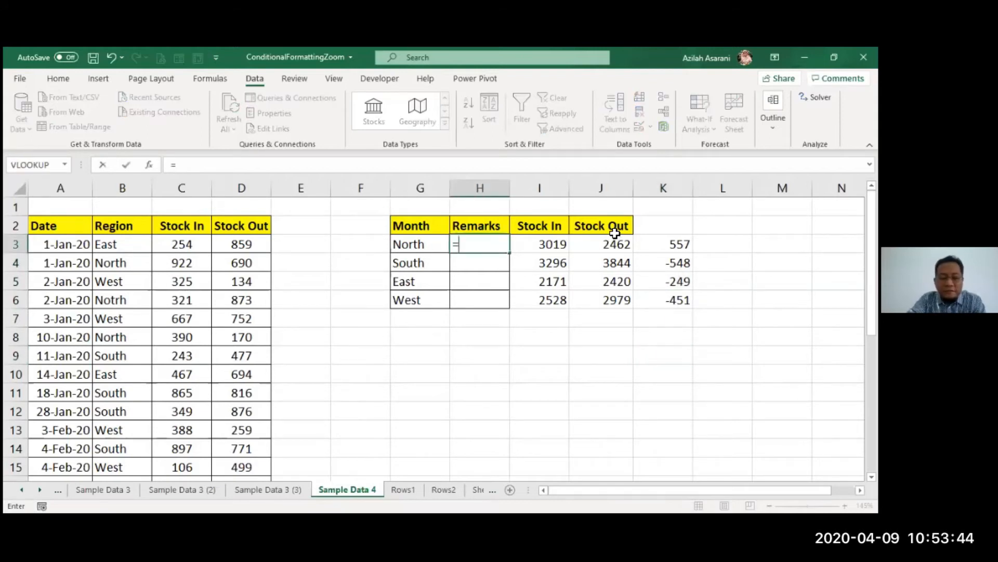
text(IF()
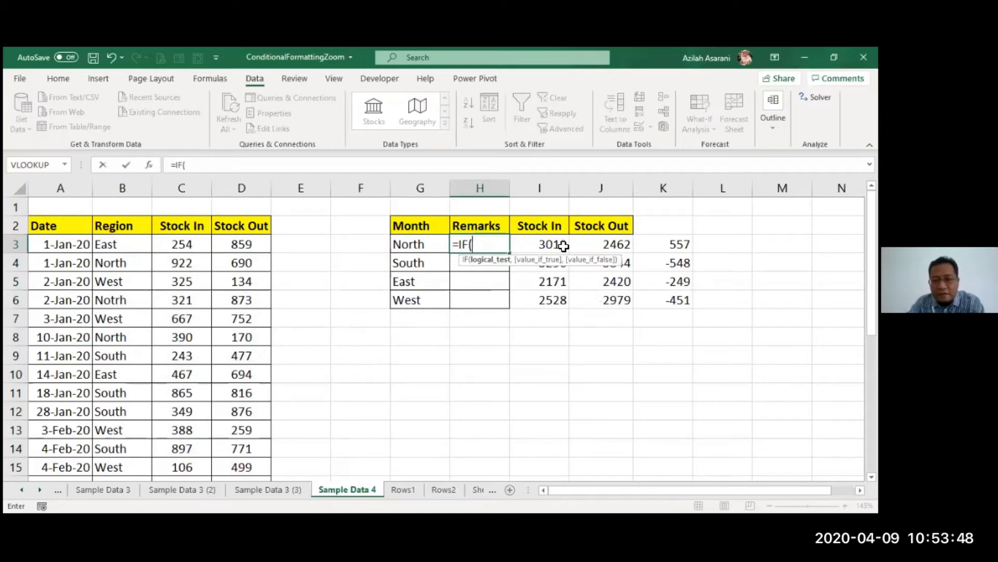
click(659, 245)
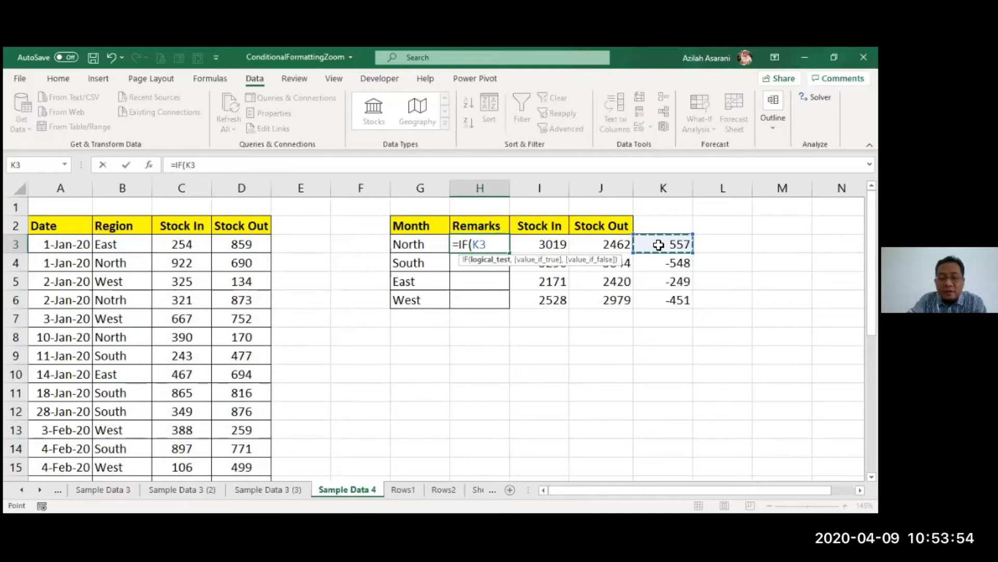
text(<0)
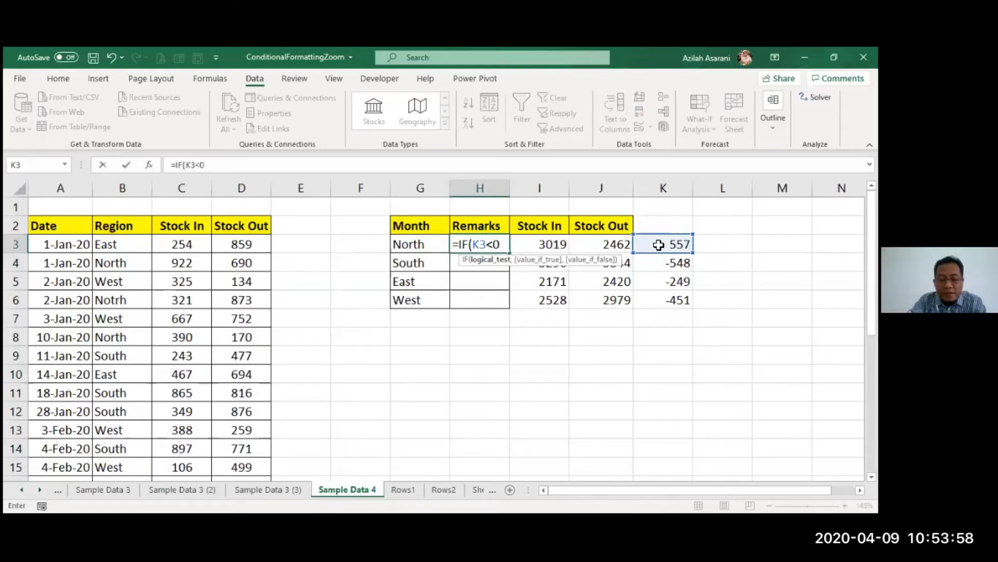
text(,")
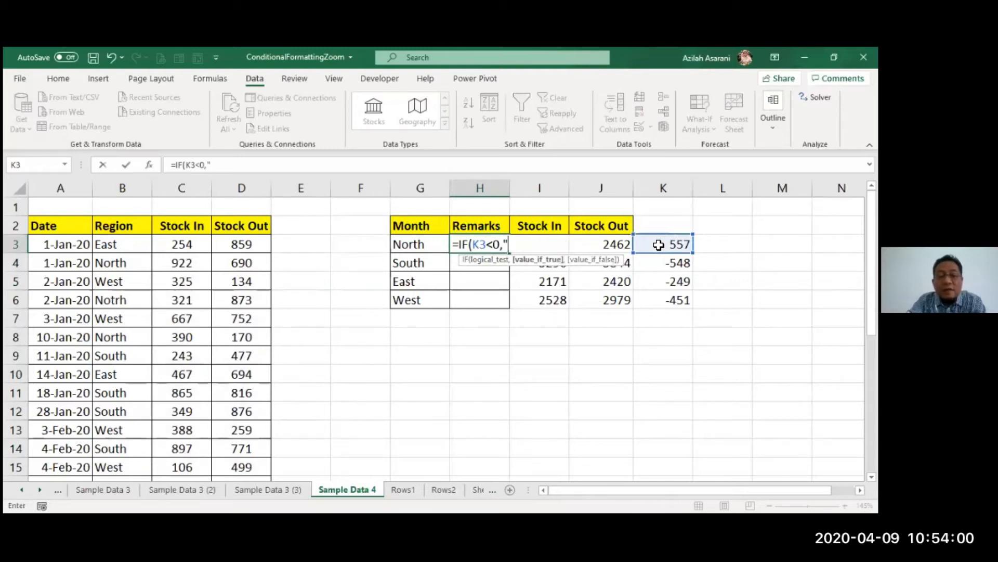
text(Please)
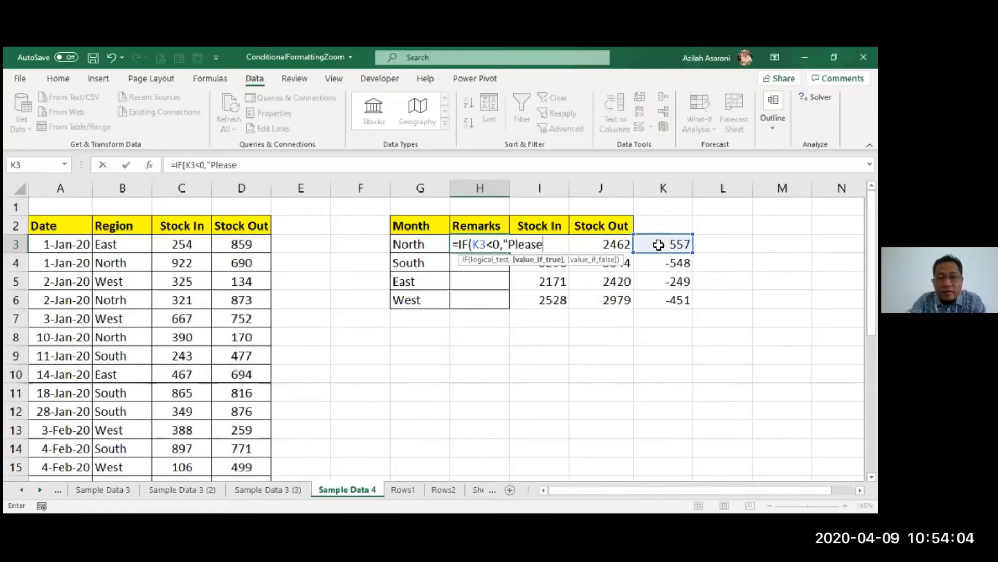
text( Order)
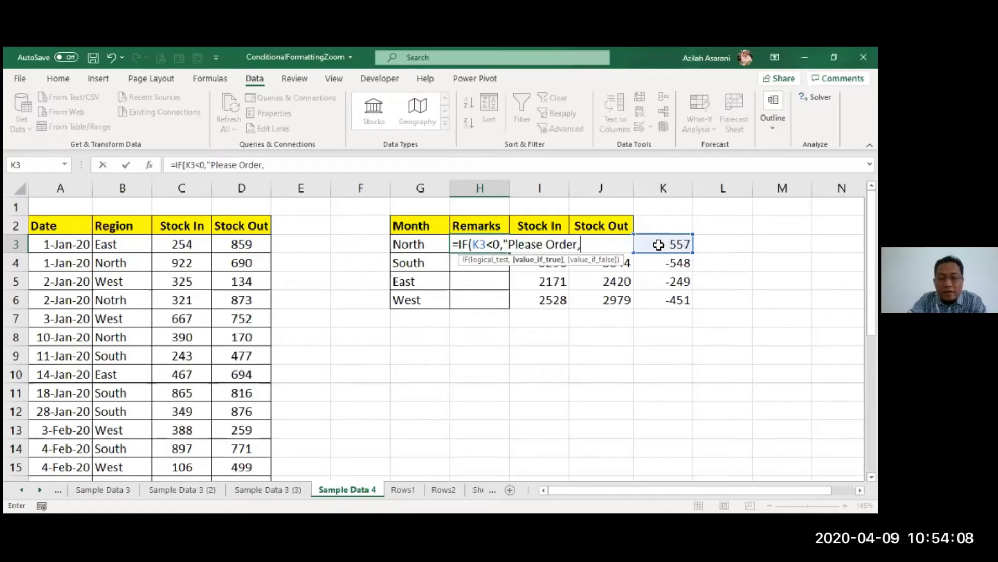
text(",")
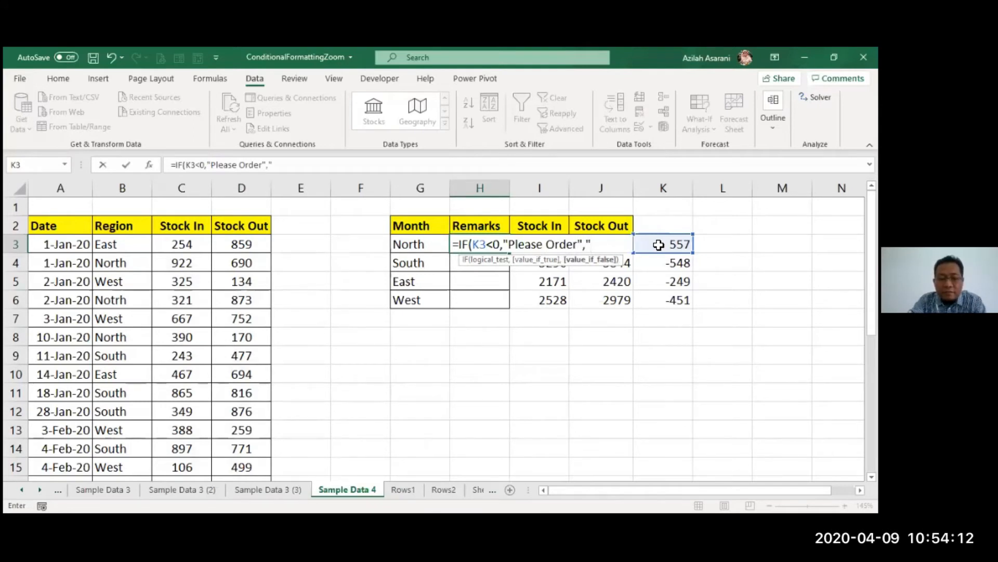
text(You are ok)
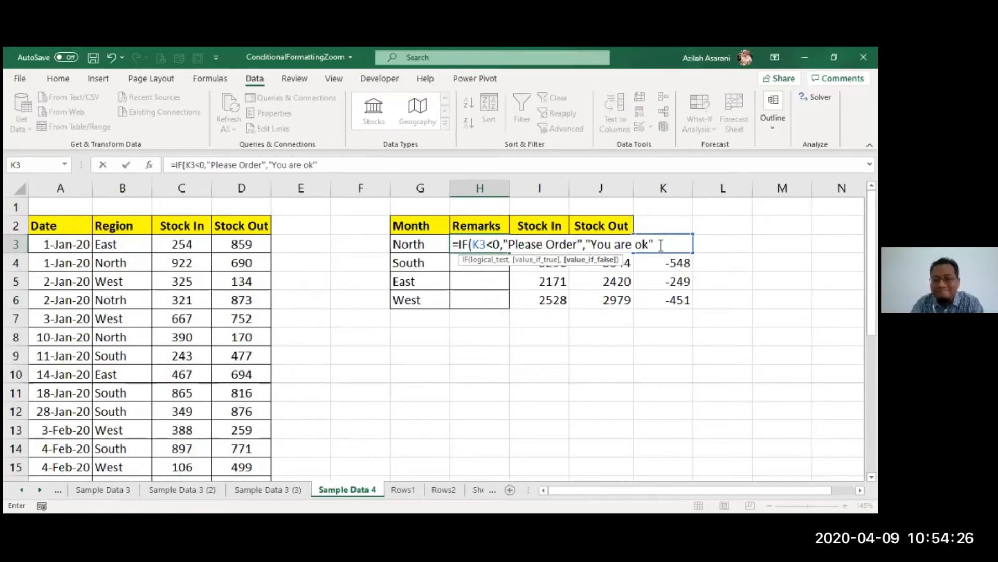
key(Return)
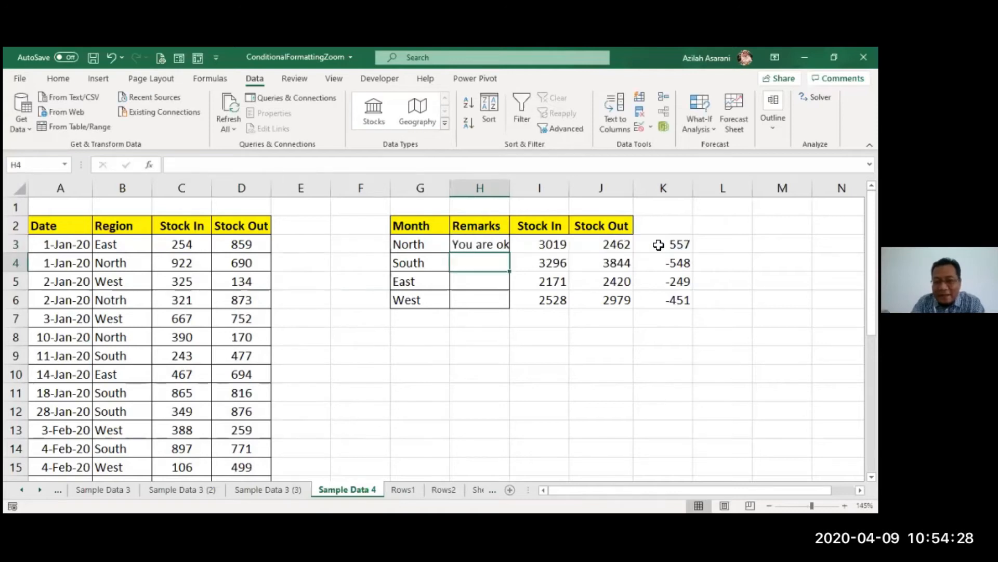
Fill the Remarks formula from H3 down to H6 and auto-fit column H to its contents
double_click(505, 192)
click(502, 247)
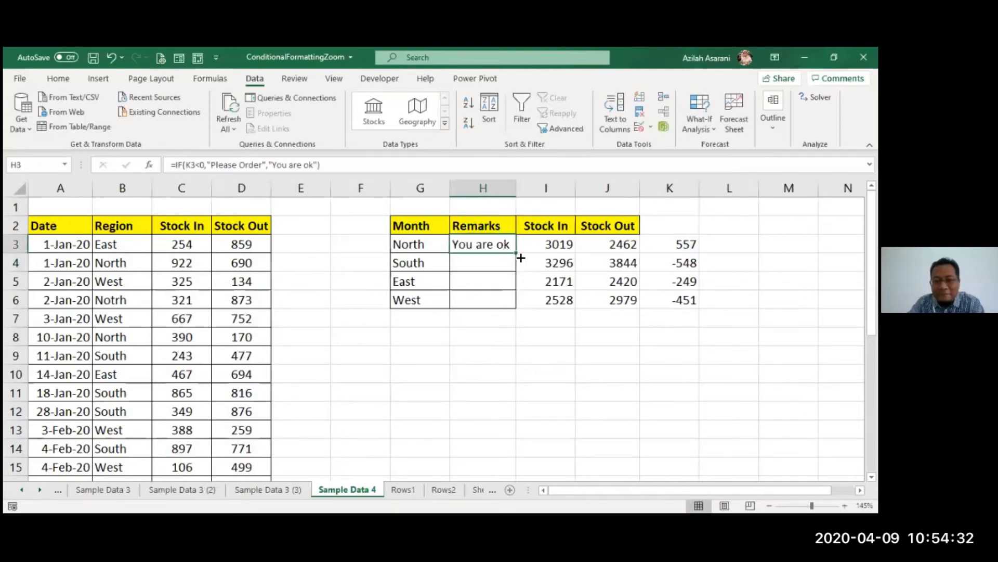
double_click(516, 253)
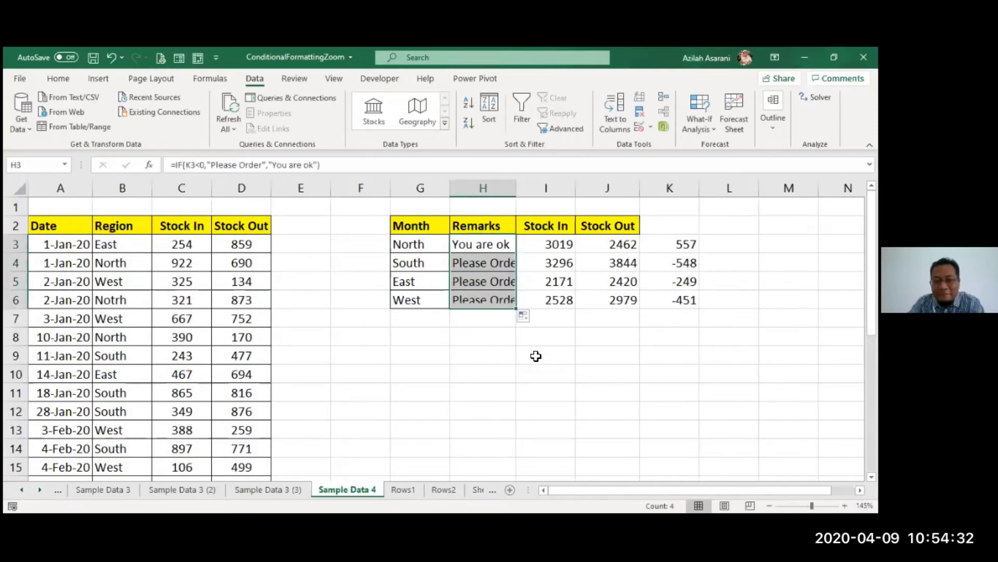
double_click(518, 188)
click(561, 372)
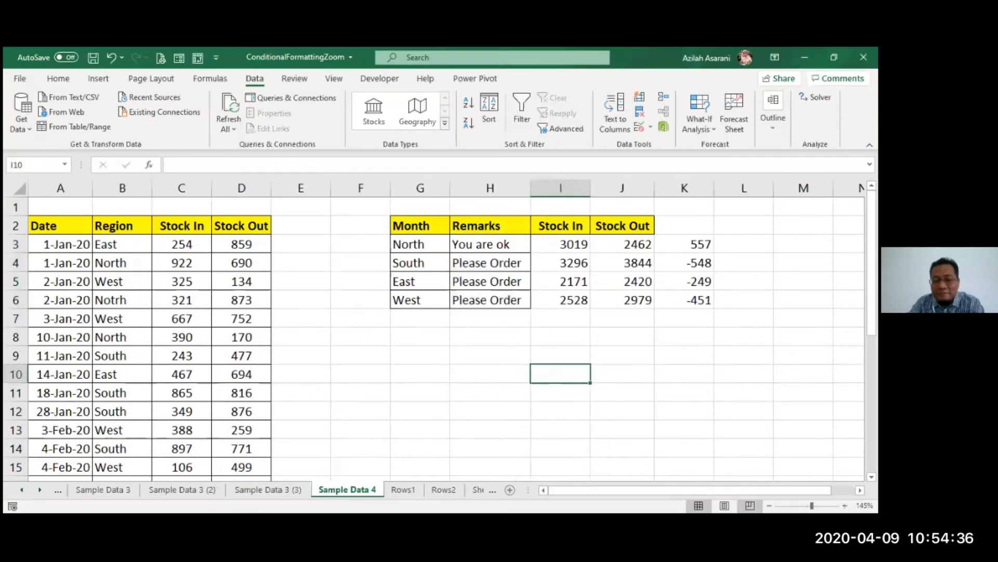
key(alt+Page_Down)
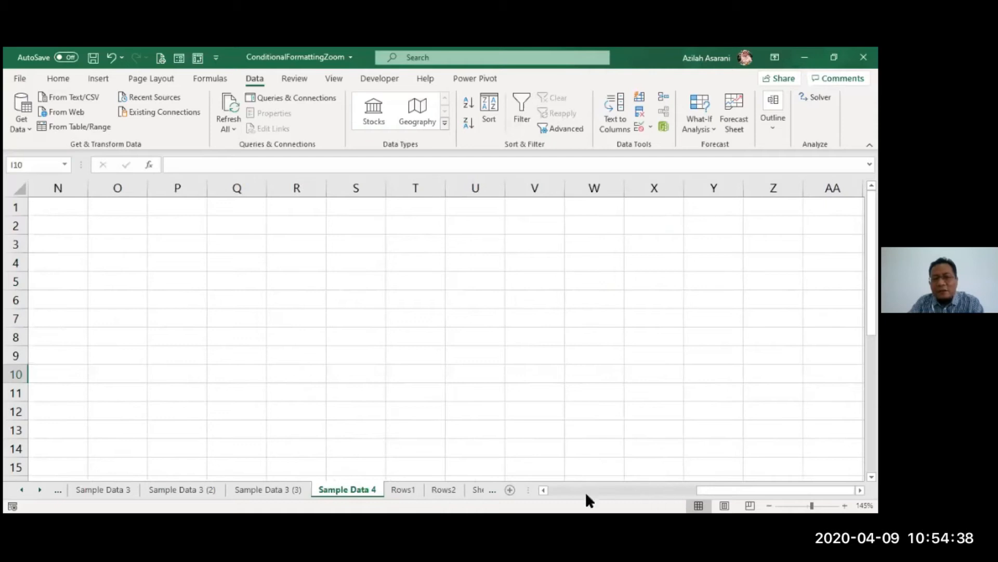
click(545, 489)
click(551, 490)
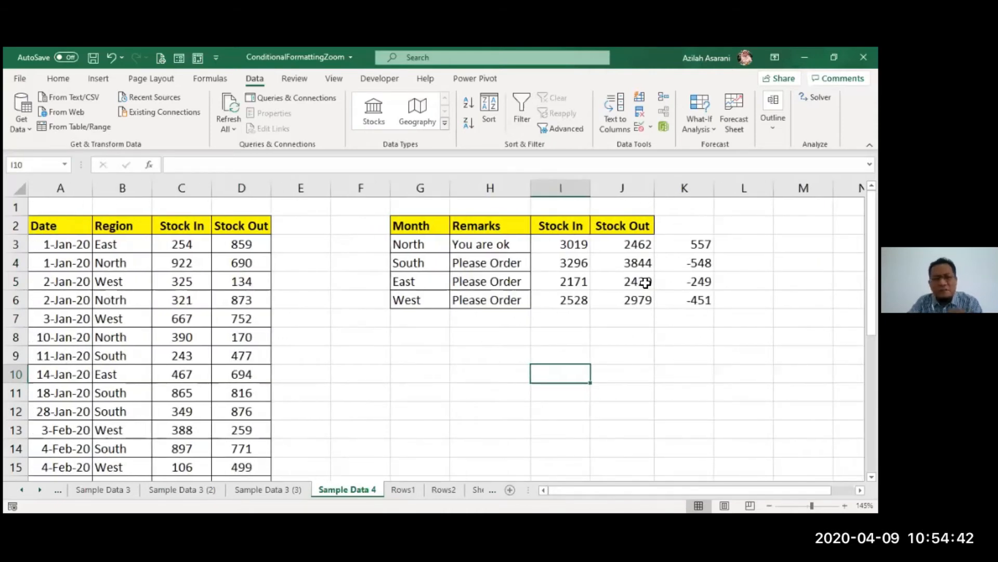
Inspect the Remarks formula in H3 and the balance formula in K3
double_click(524, 242)
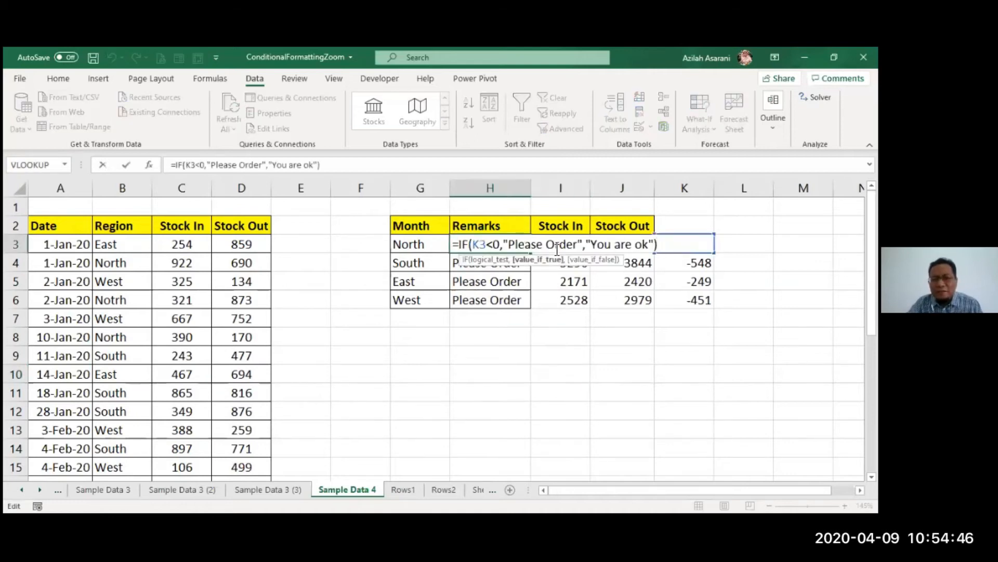
key(Escape)
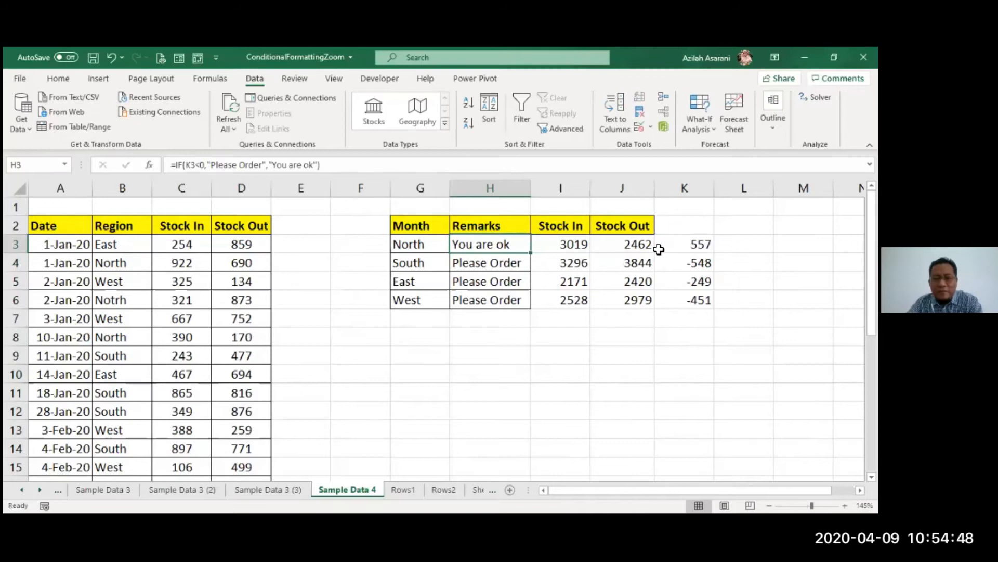
double_click(689, 254)
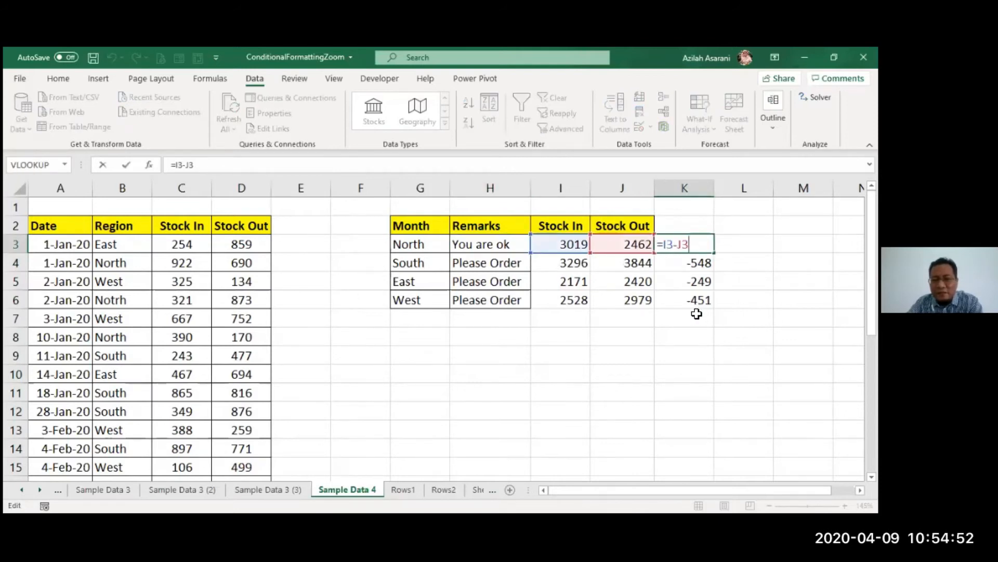
key(Escape)
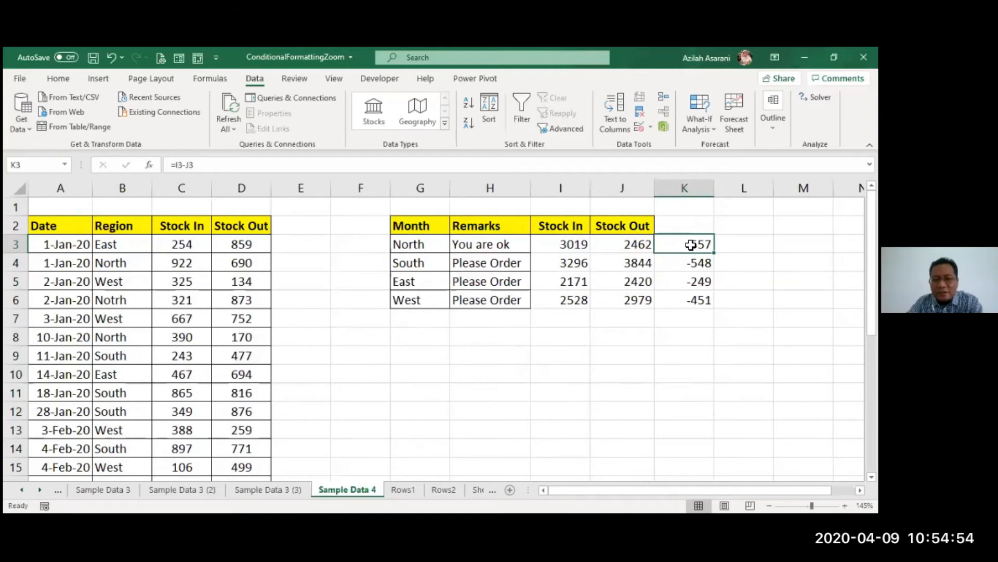
click(577, 244)
Replace the K3 reference in H3's formula with K3's own expression, giving =IF((I3-J3)<0,"Please Order","You are ok")
click(671, 246)
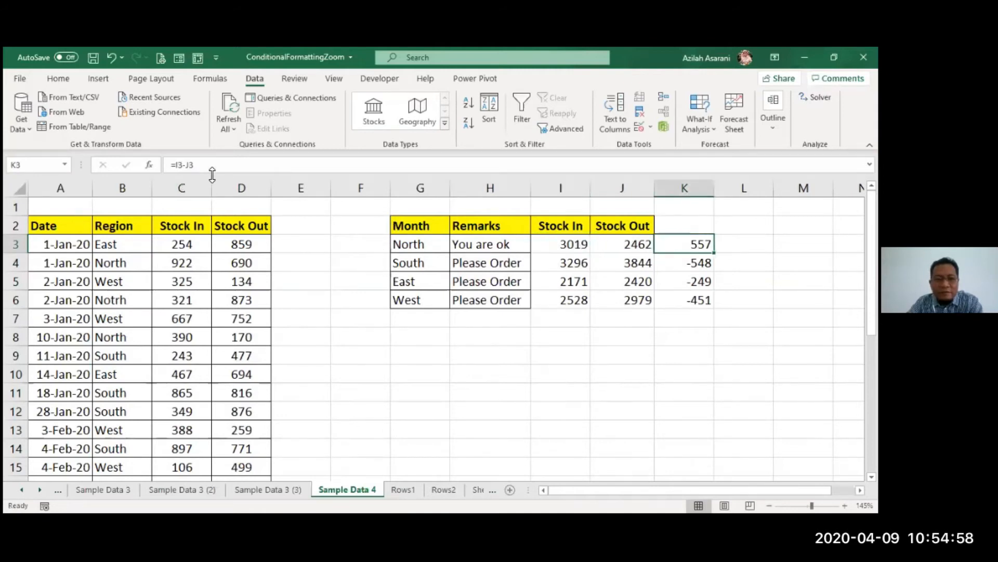
click(173, 165)
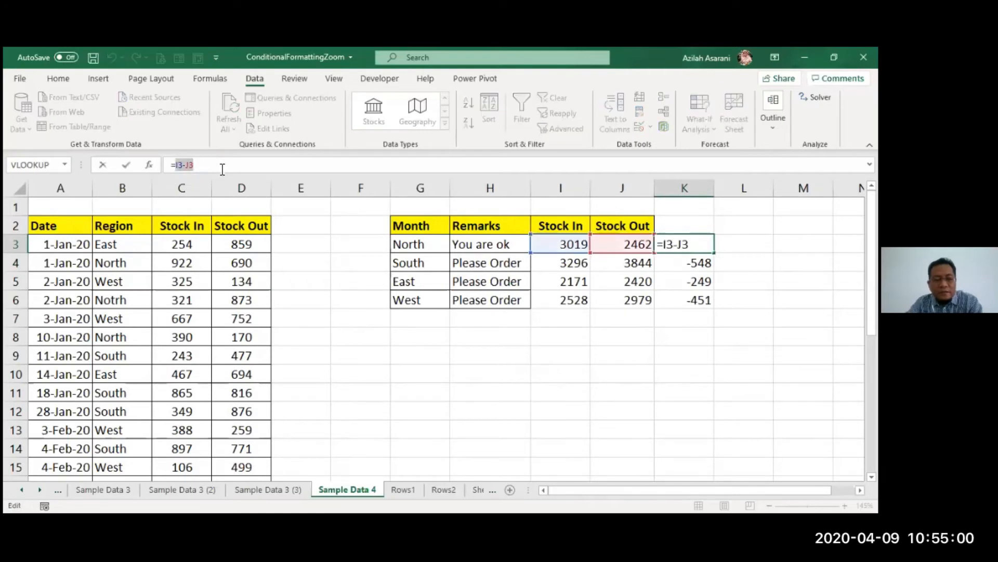
key(Escape)
double_click(493, 246)
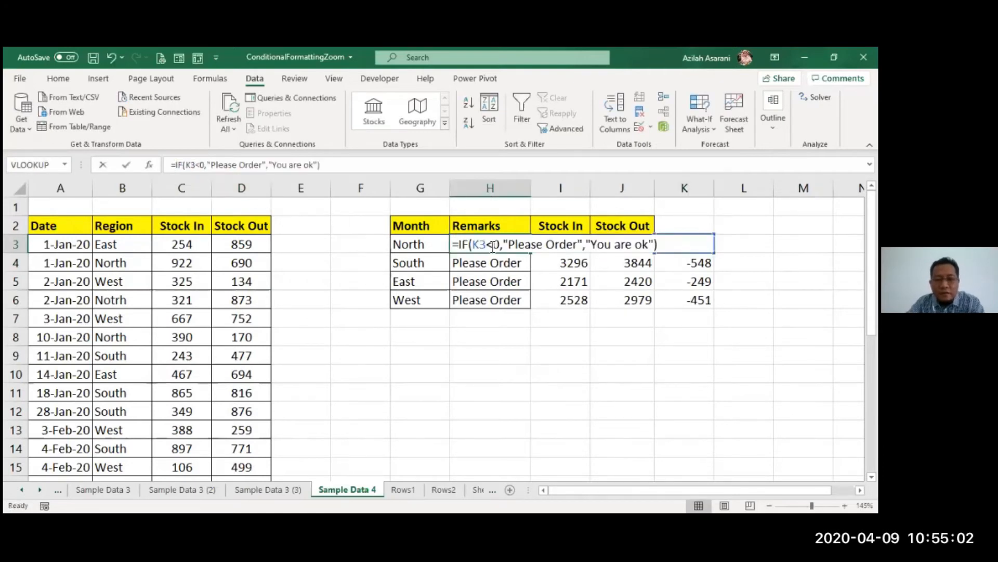
double_click(482, 246)
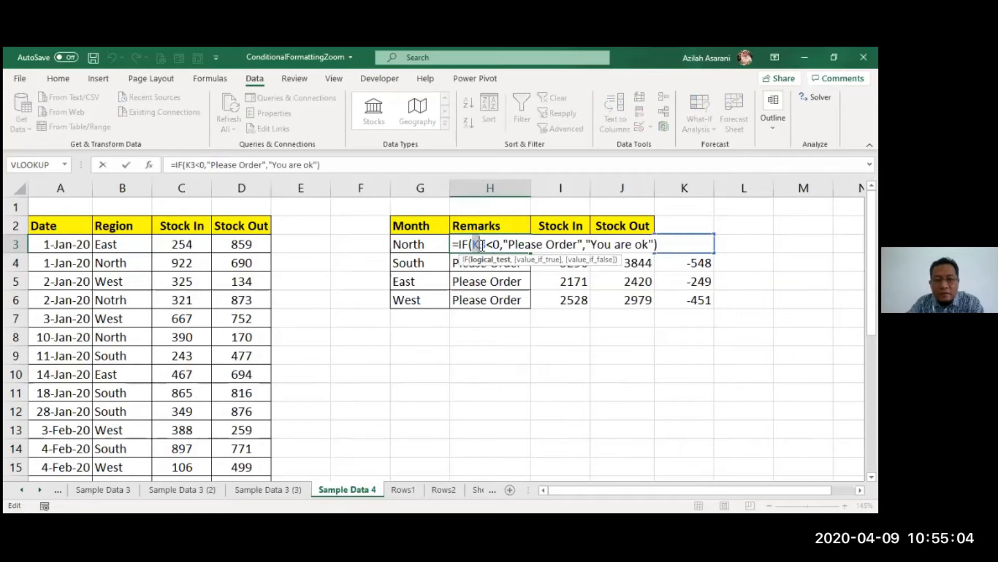
text(()
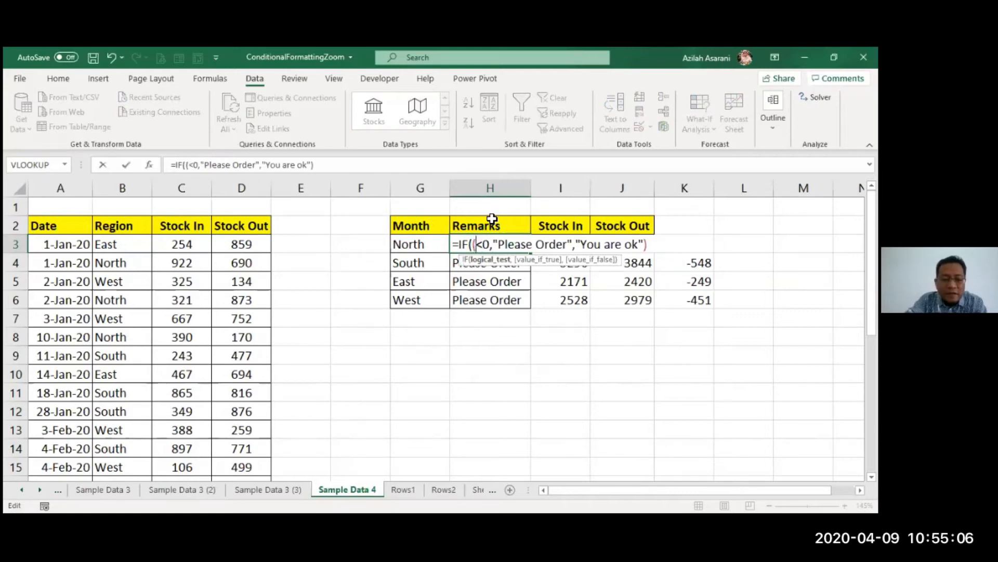
text(I3-J3)
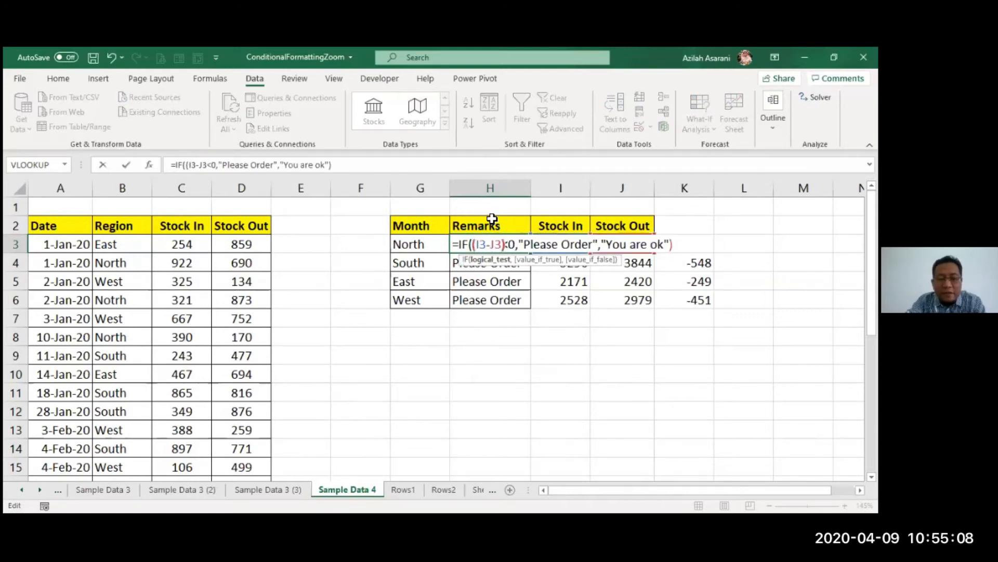
text())
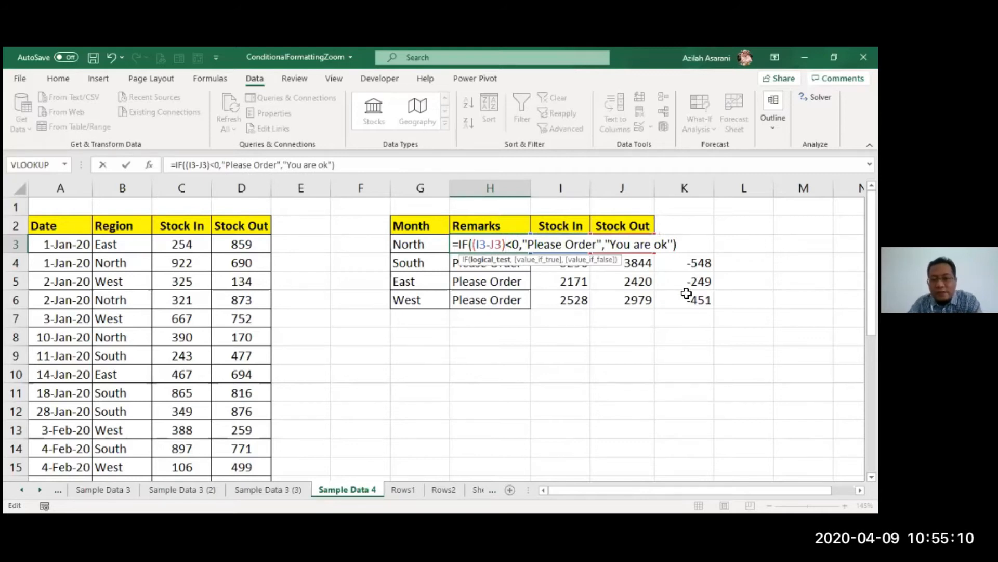
key(Return)
Fill the revised Remarks formula from H3 down to H6 for the other regions
click(514, 249)
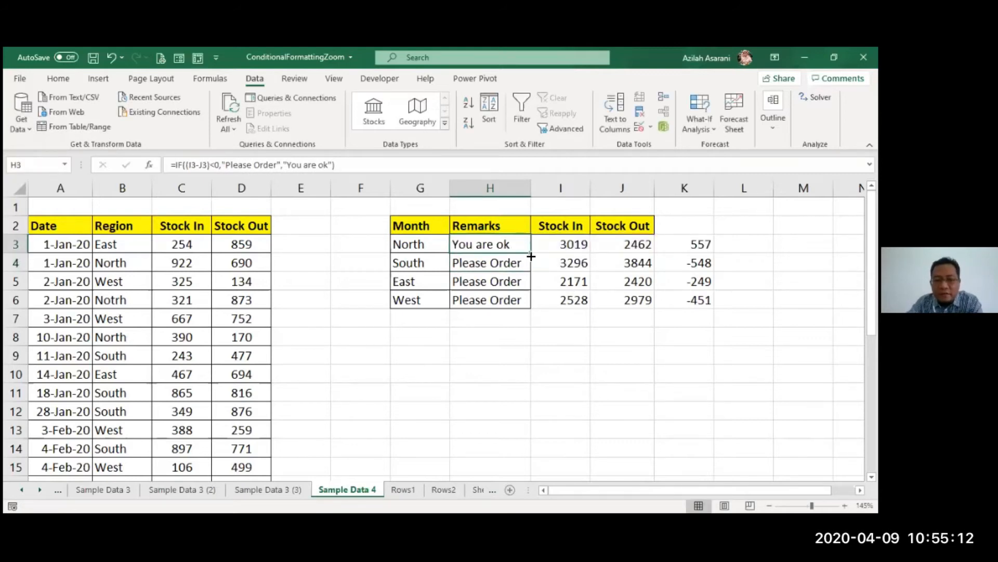
double_click(531, 255)
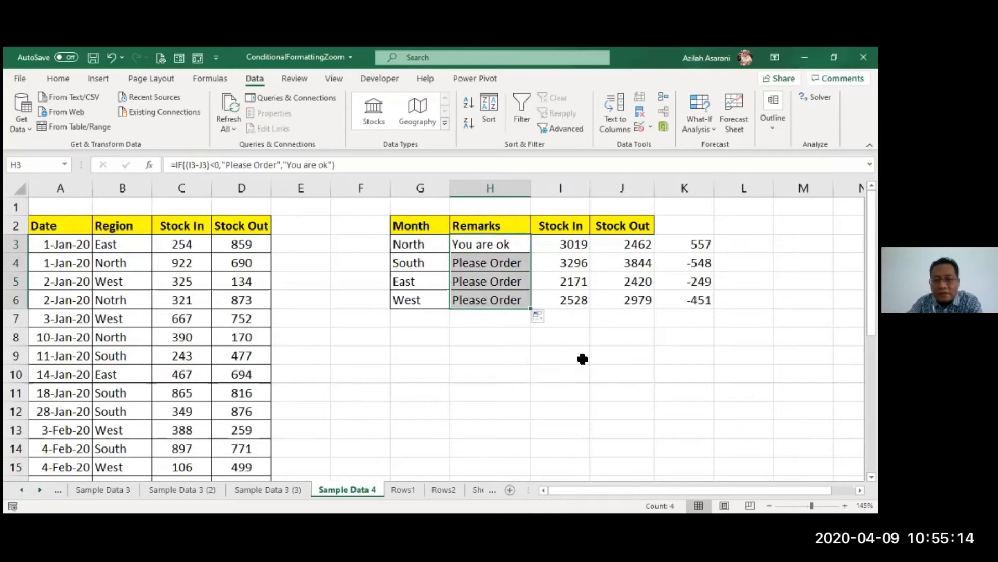
click(509, 329)
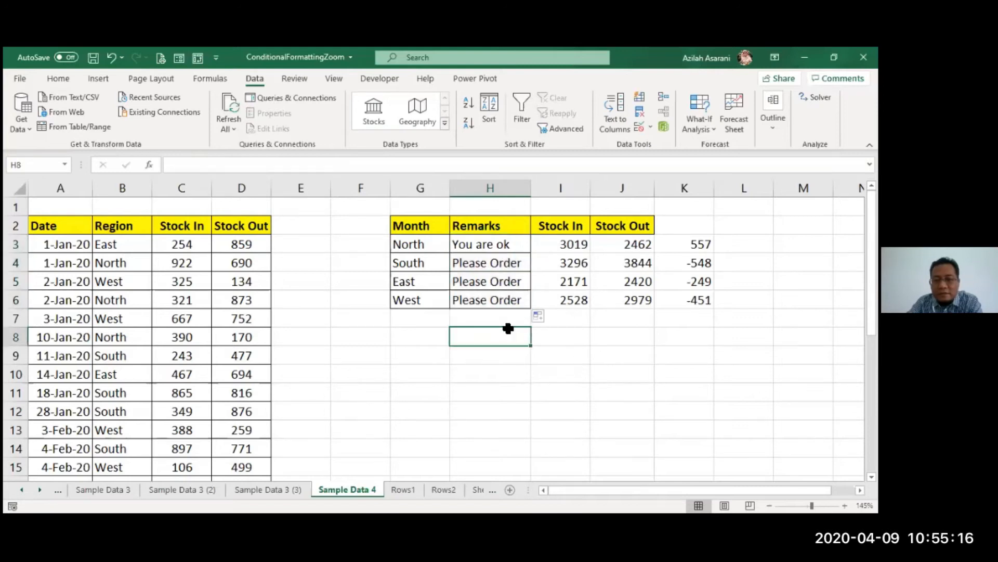
click(611, 358)
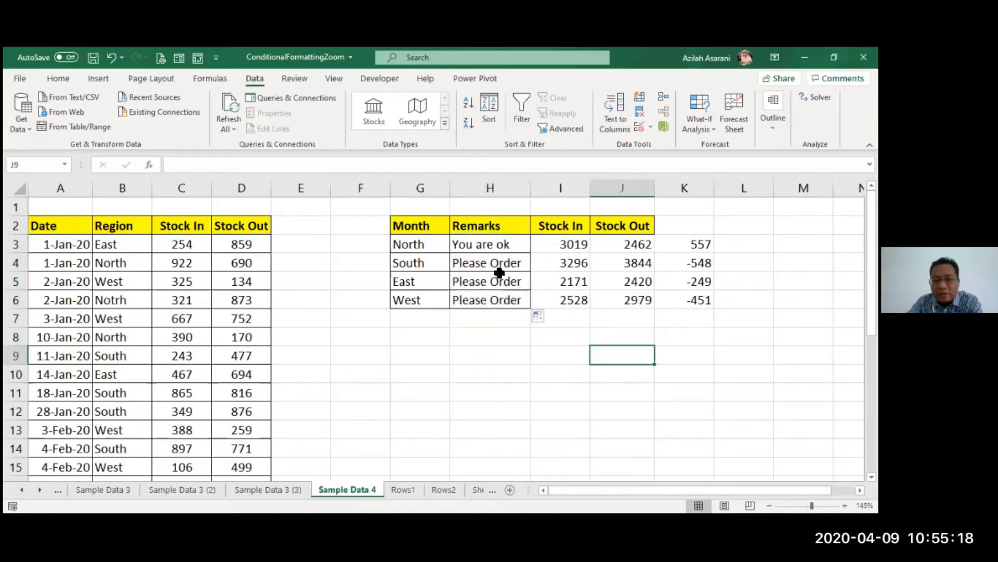
Check that H3's formula does not depend on column K and delete the helper balances in K3:K7
click(678, 247)
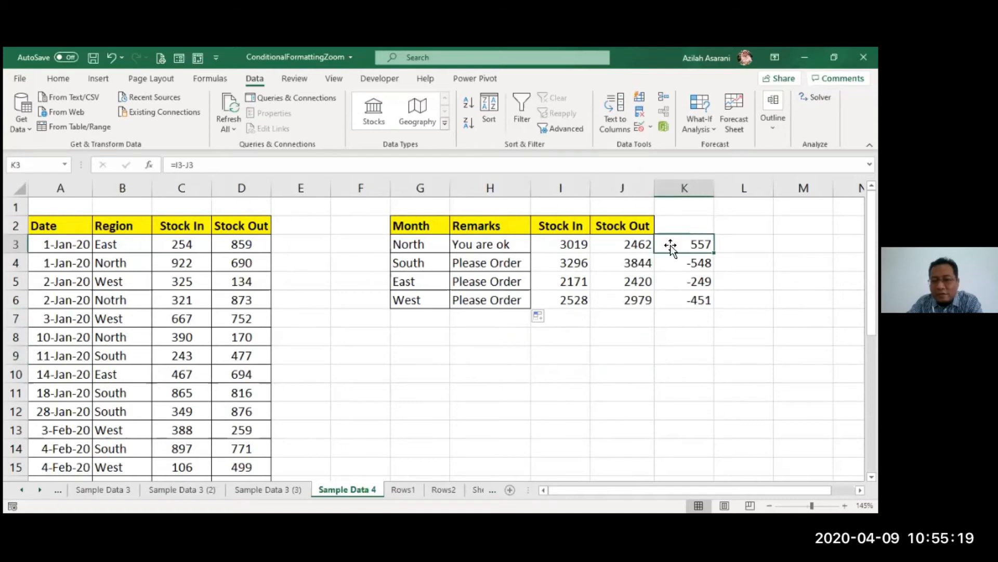
double_click(521, 246)
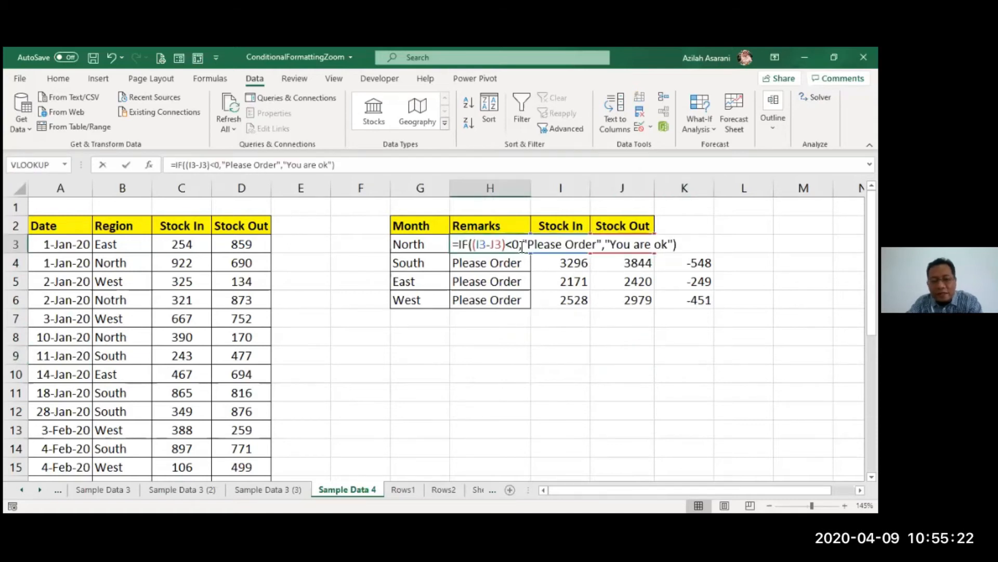
key(Escape)
drag(700, 246, 693, 315)
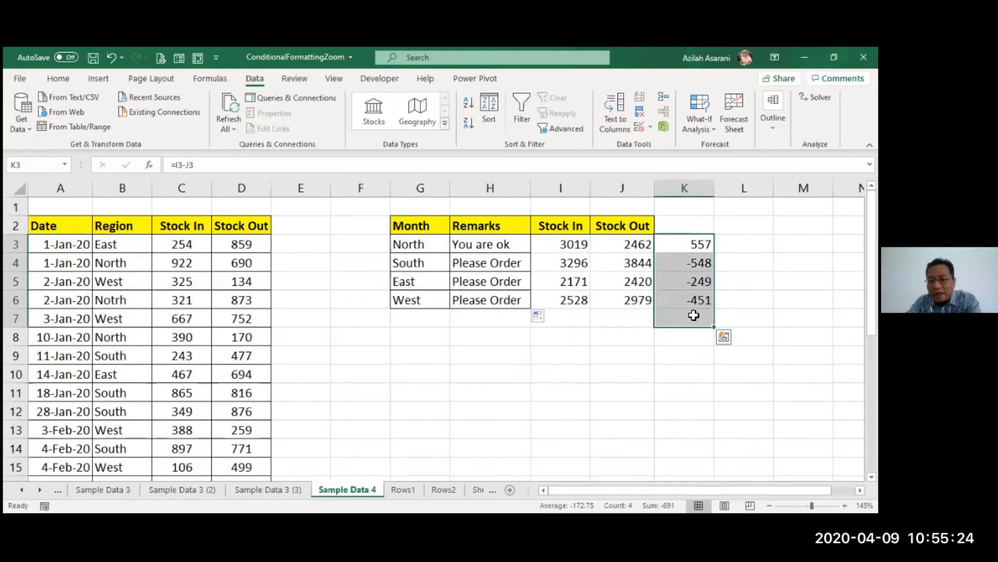
key(Delete)
click(660, 374)
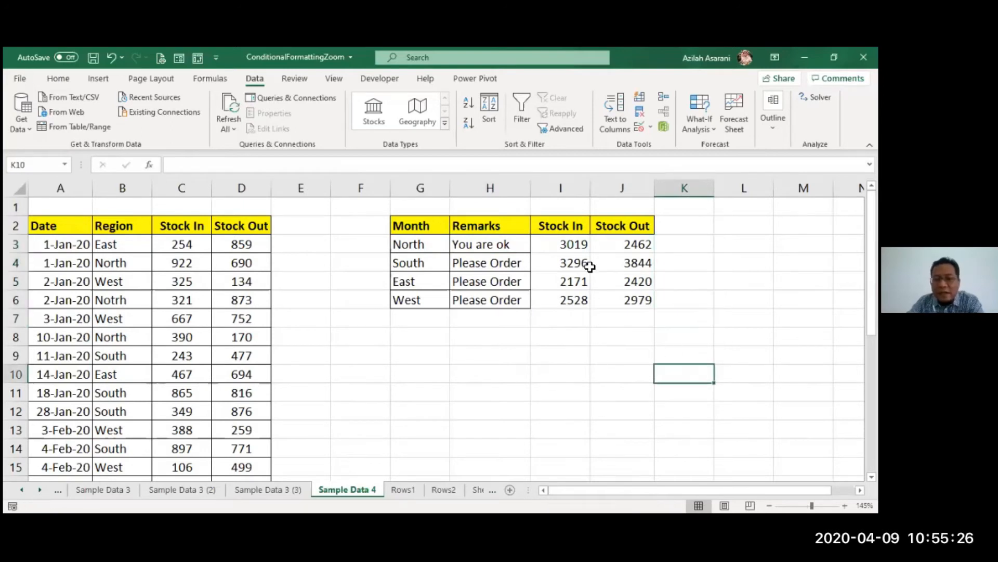
Apply borders to the Stock In and Stock Out totals in I3:J6
drag(564, 244, 624, 301)
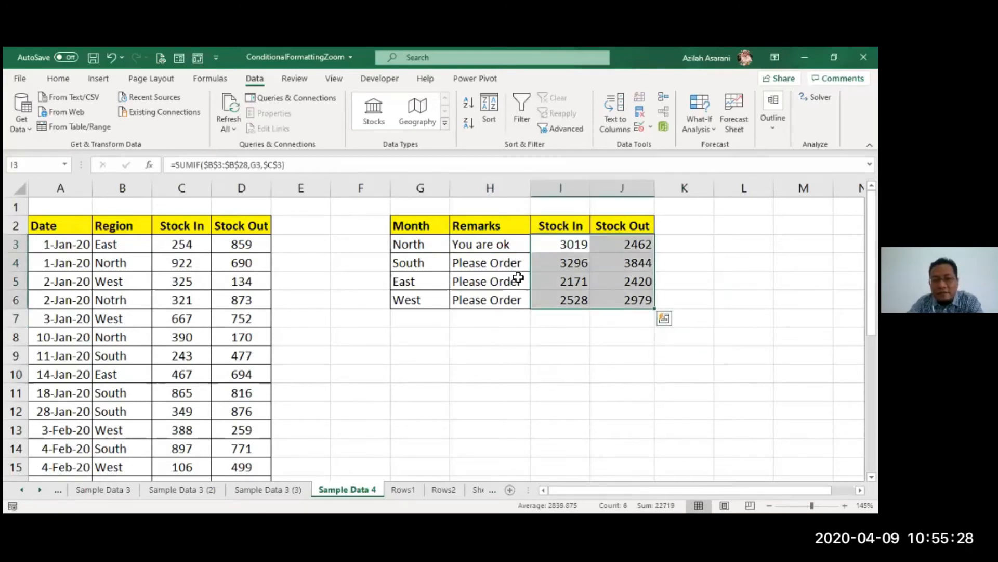
click(74, 79)
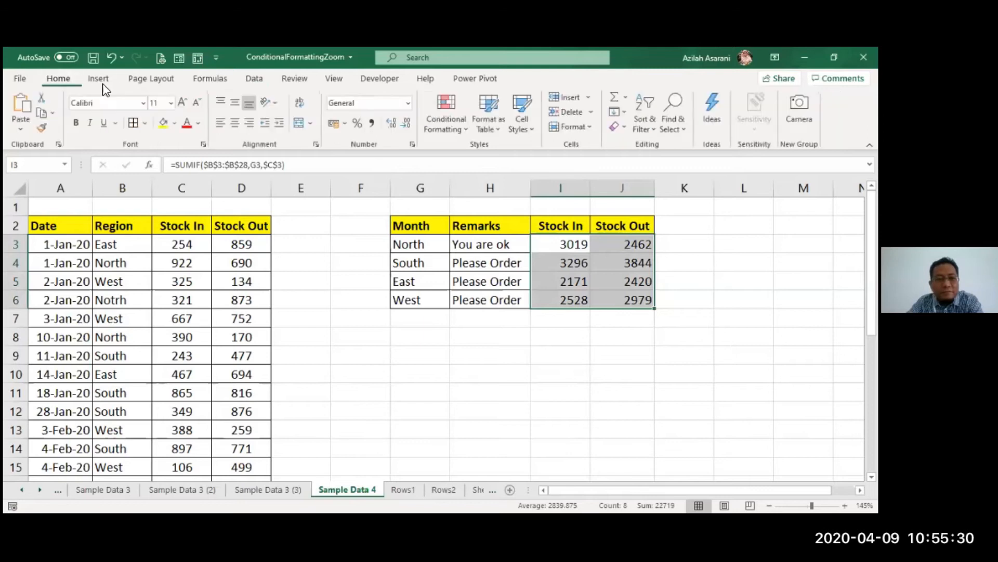
click(137, 123)
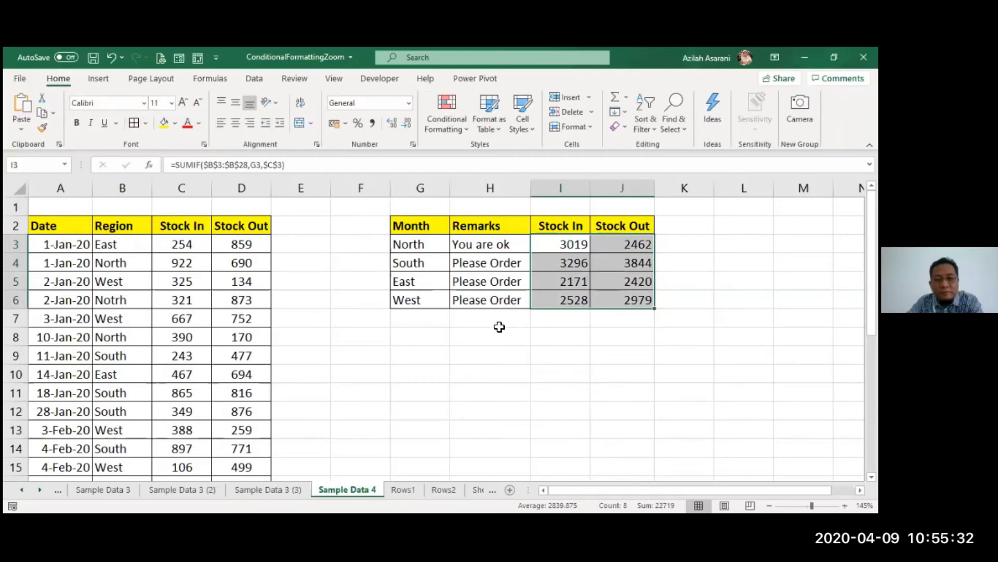
click(499, 336)
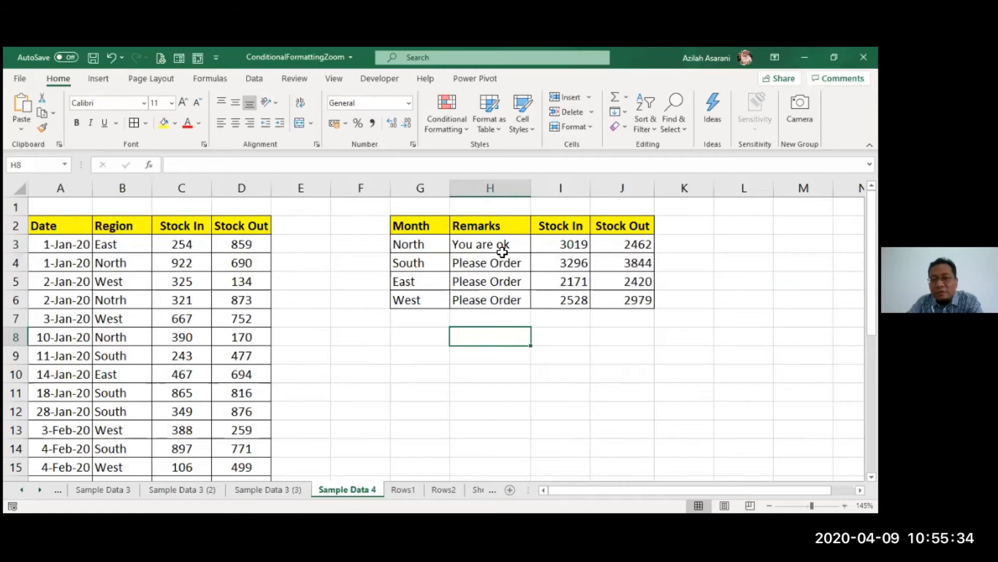
Start a Text That Contains highlighting rule on the Remarks cells H3:H6 for the text "ok"
drag(501, 245, 509, 308)
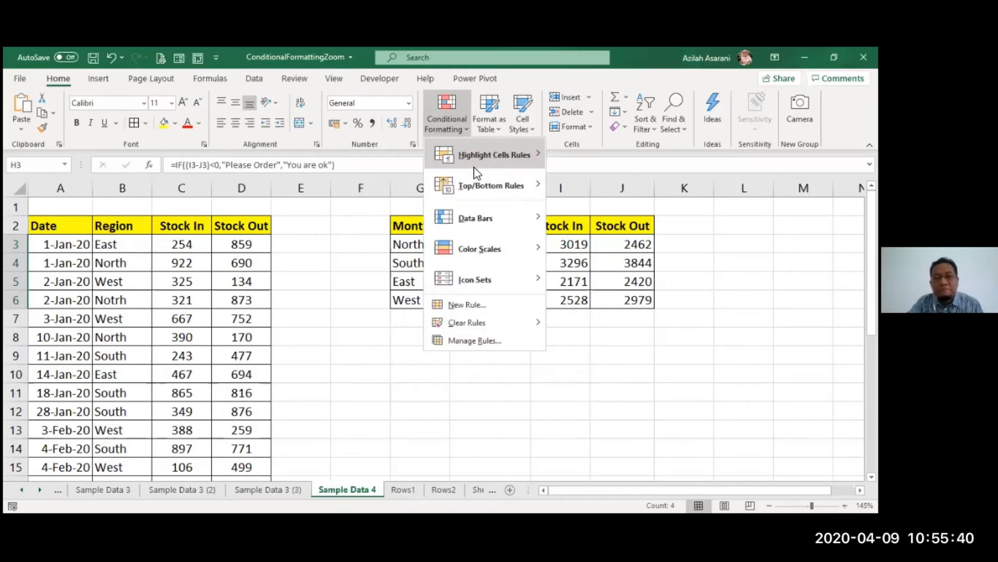
mouse_move(478, 159)
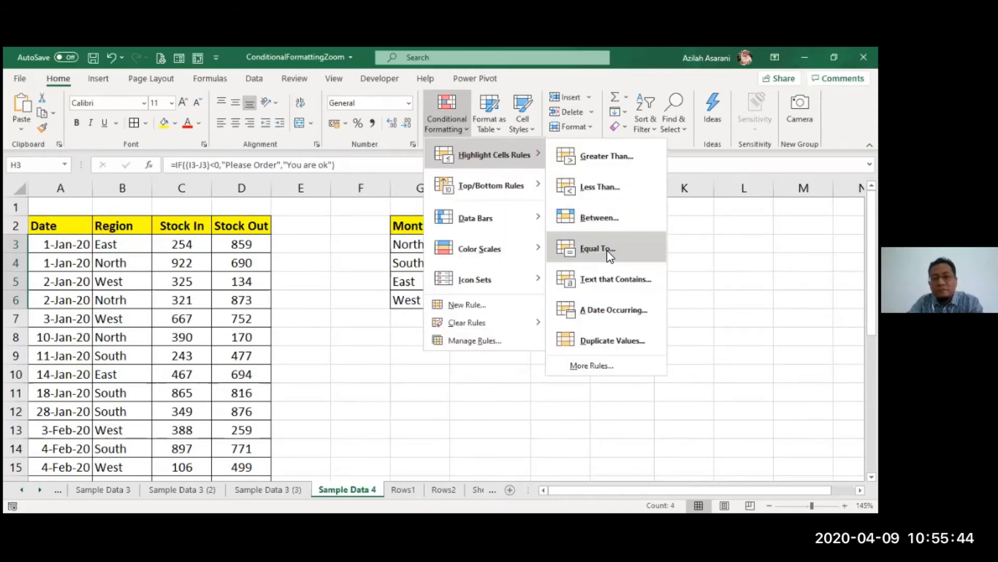
click(616, 283)
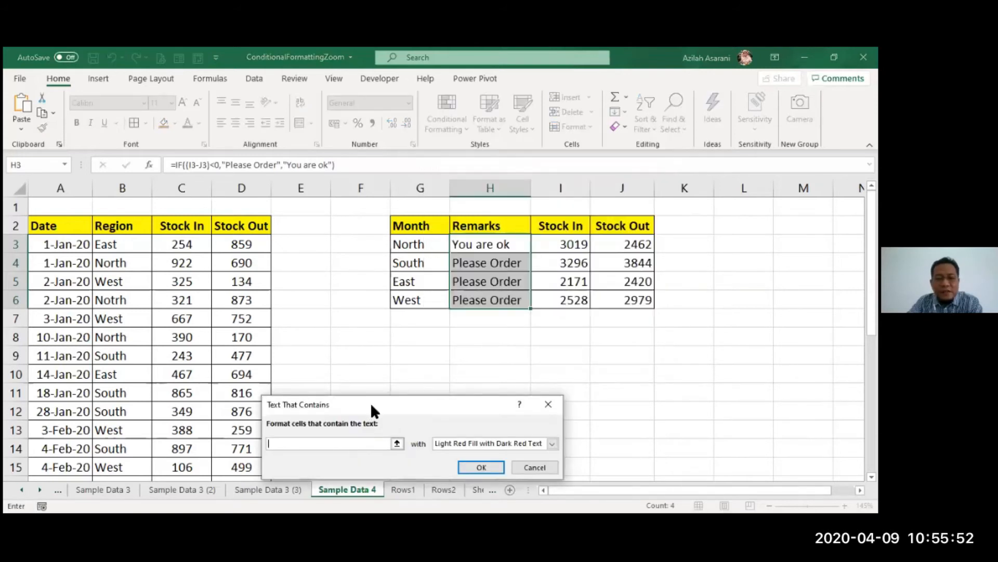
drag(372, 407, 478, 349)
text(order)
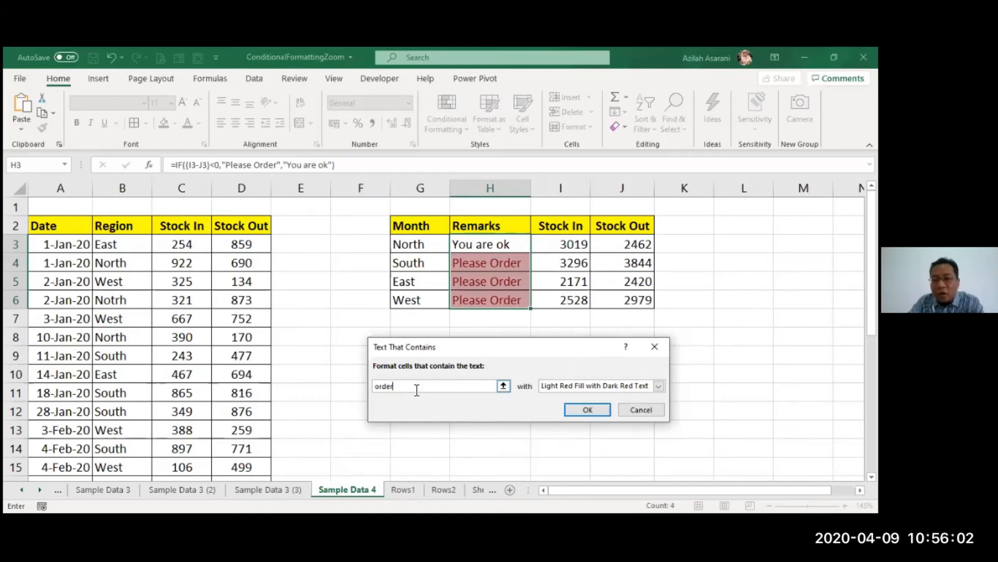
key(BackSpace)
key(BackSpace)
key(BackSpace)
key(BackSpace)
key(BackSpace)
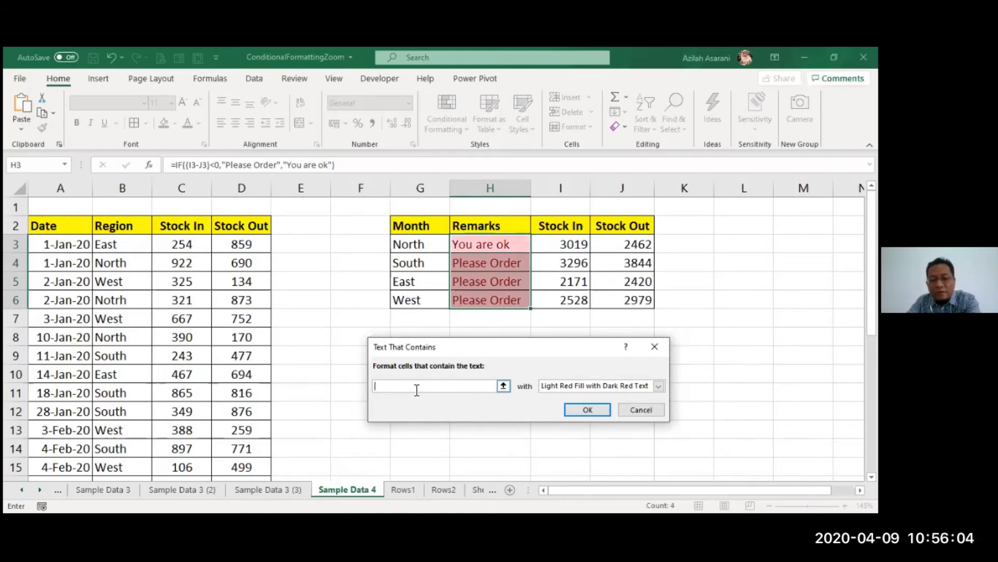
text(ok)
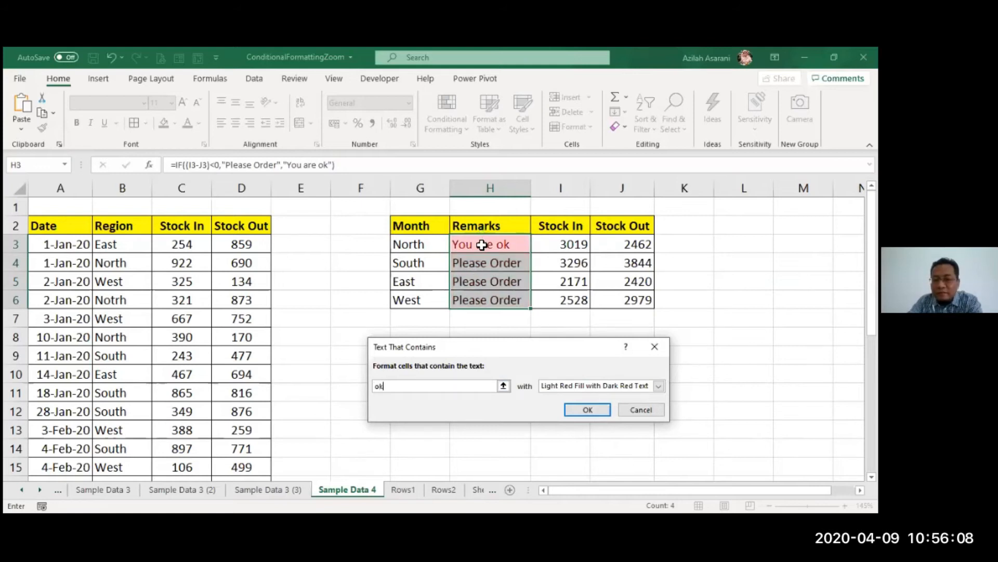
Give the "ok" rule a custom format with a light green background fill and apply it
click(563, 385)
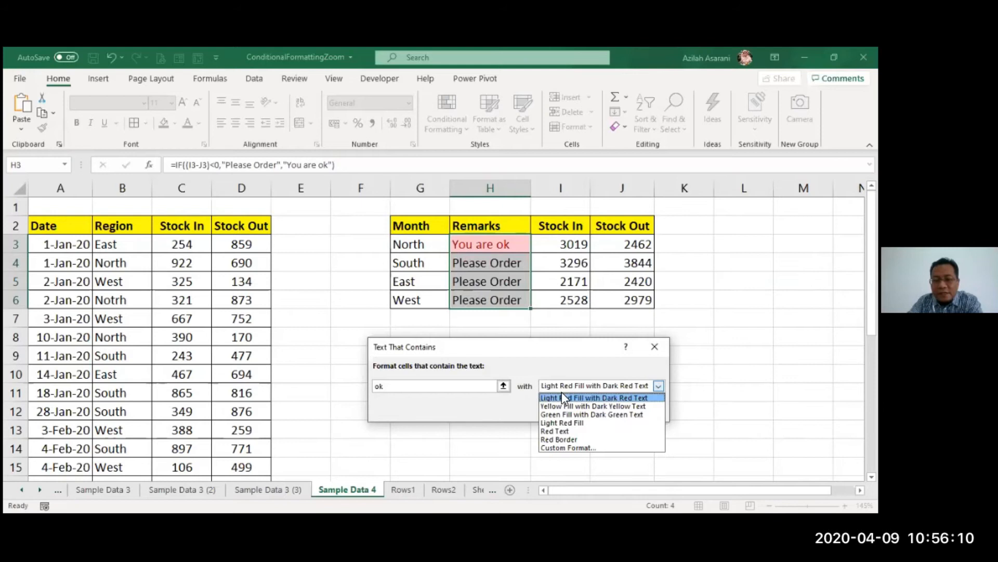
click(566, 448)
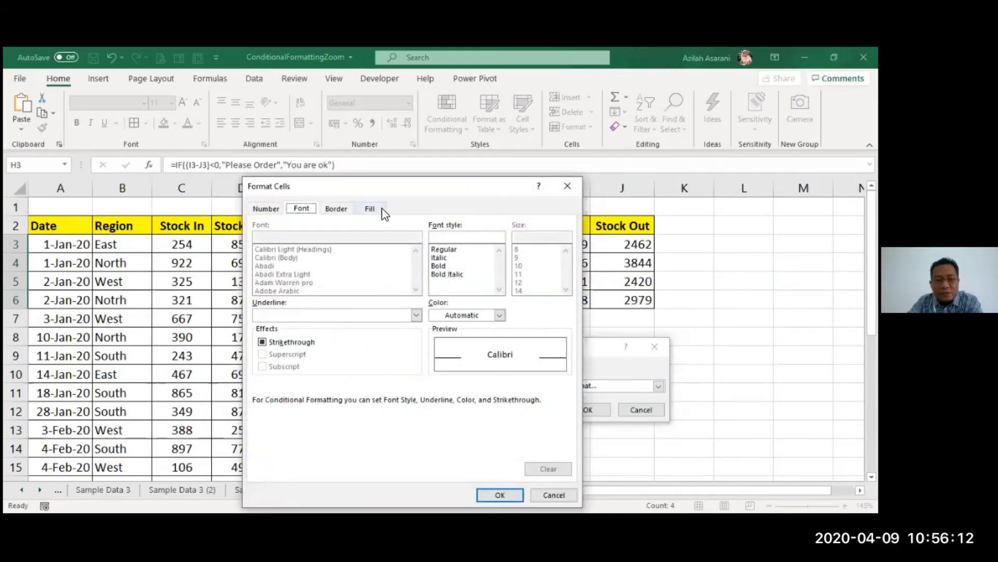
click(367, 208)
click(311, 333)
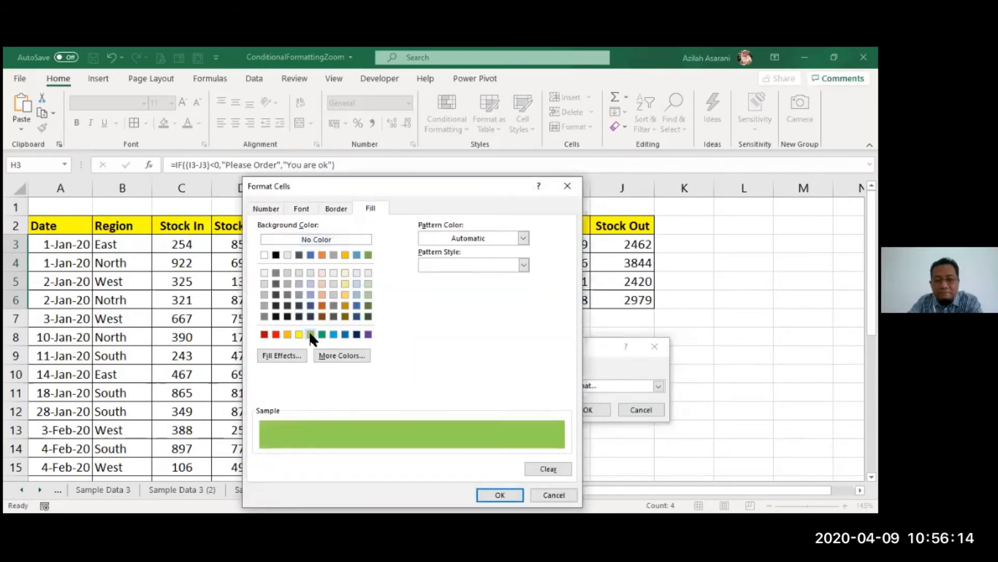
click(502, 495)
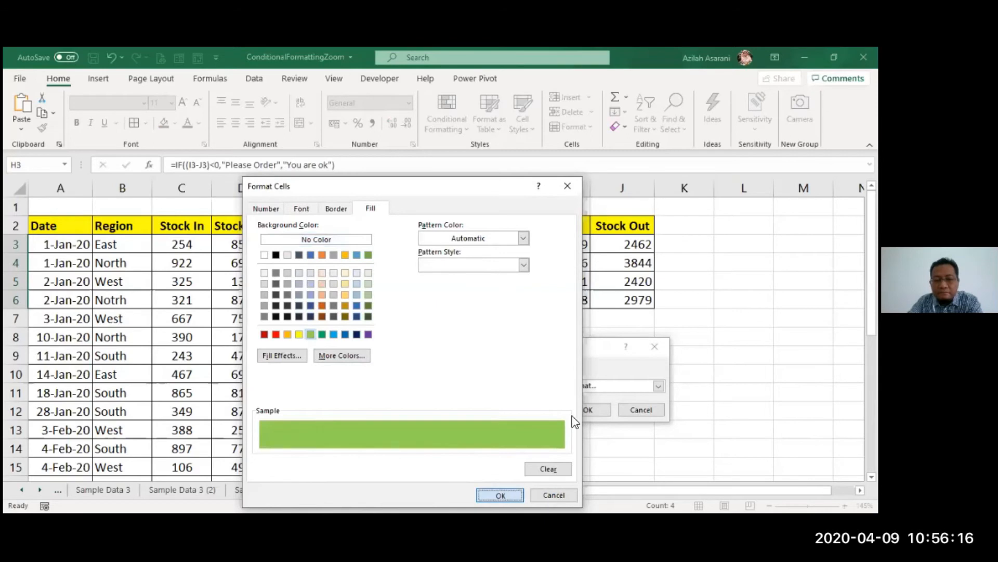
click(576, 410)
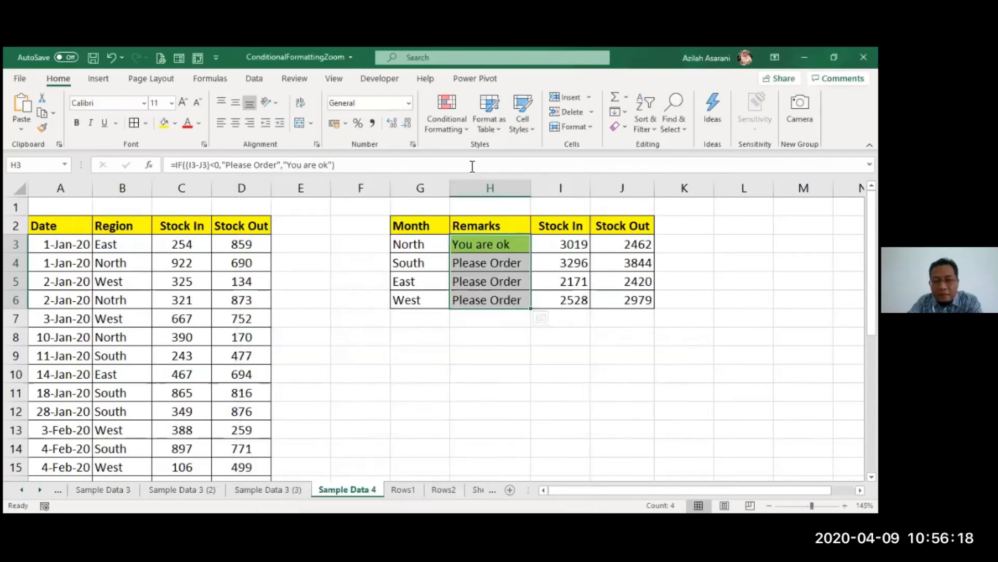
Add a second Text That Contains rule on H3:H6 formatting "order" with Light Red Fill with Dark Red Text
click(438, 111)
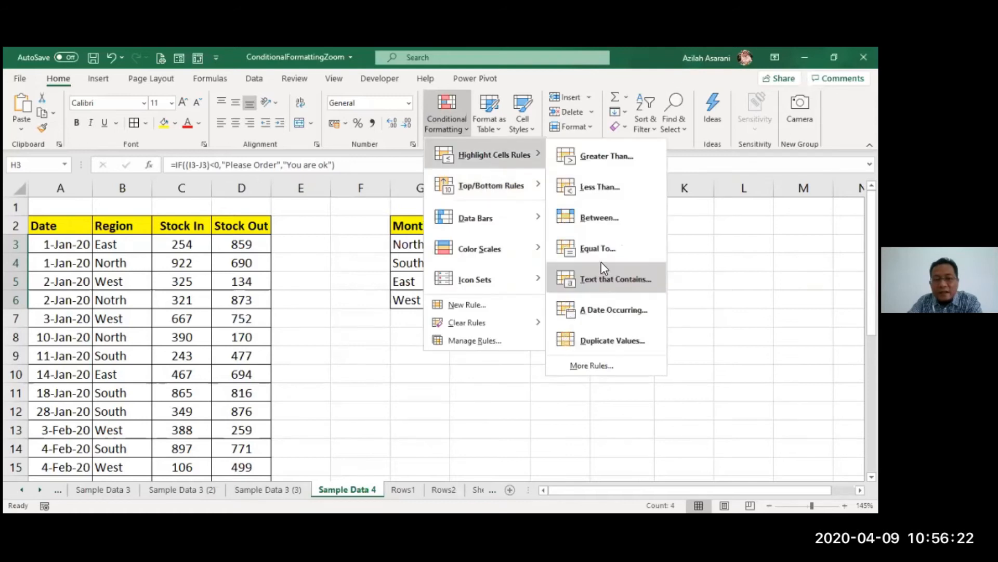
click(602, 280)
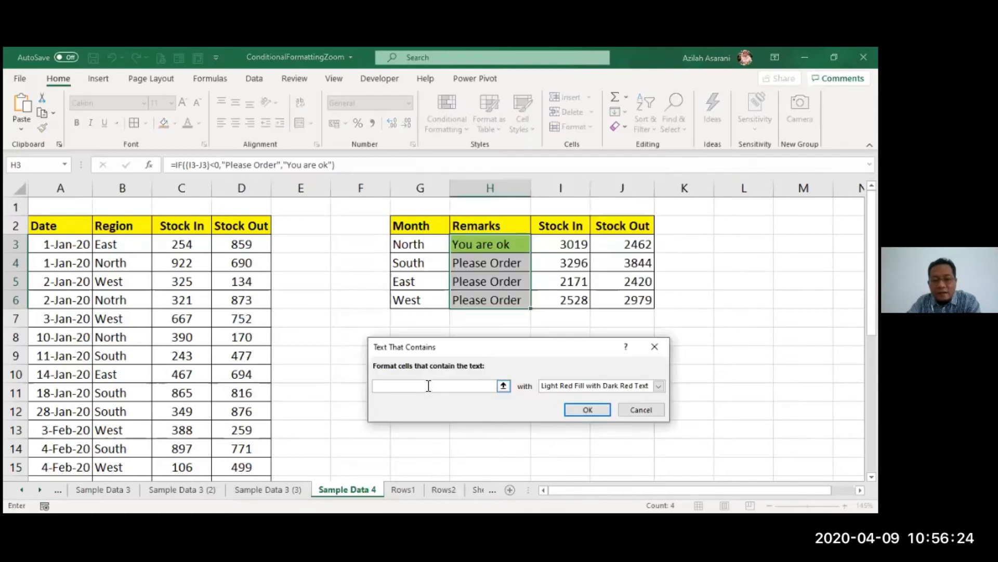
text(order)
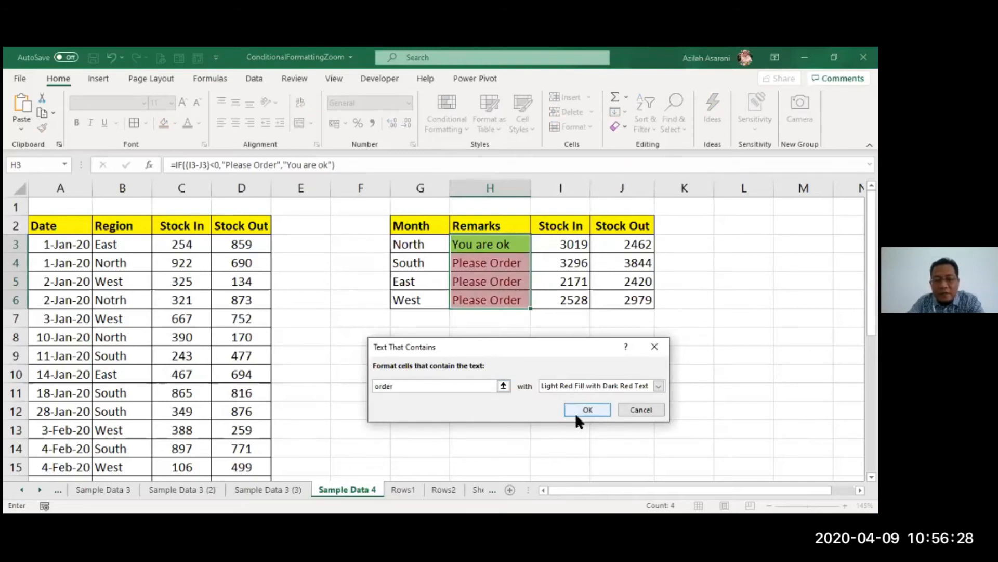
click(576, 406)
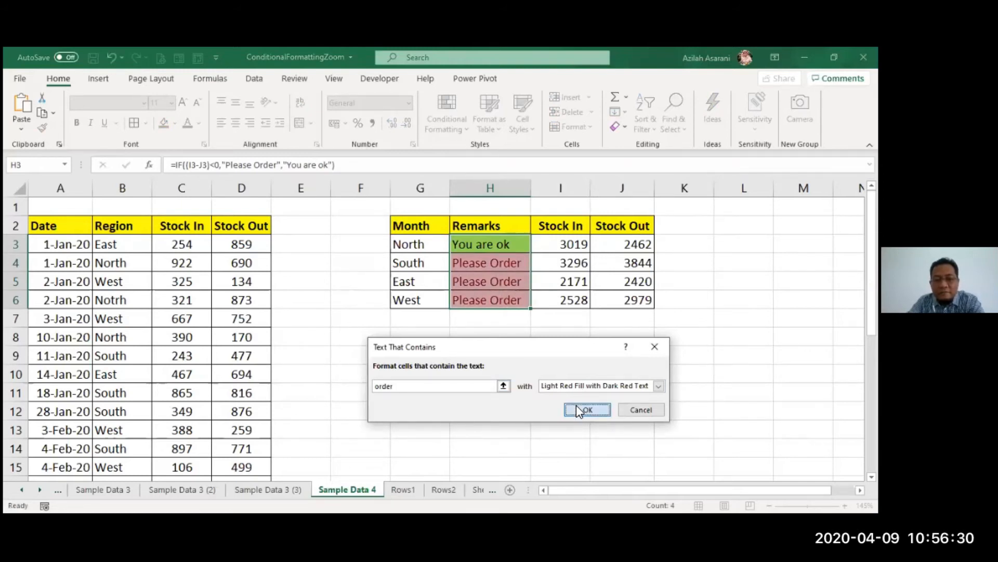
click(577, 405)
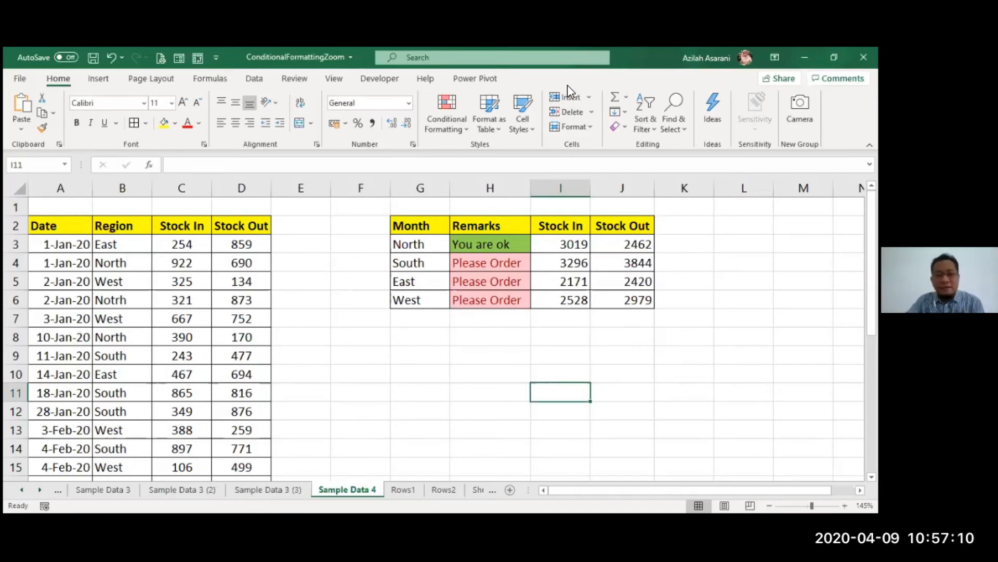
Enter =COUNTIF(B3:B28,"north") in F8 to count the North entries in the Region column
click(318, 374)
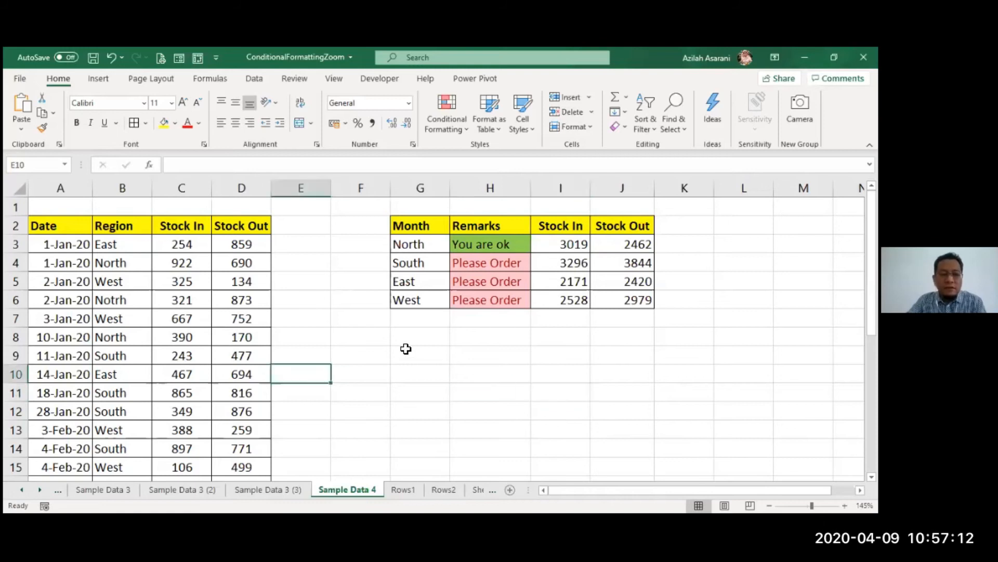
click(356, 335)
text(=)
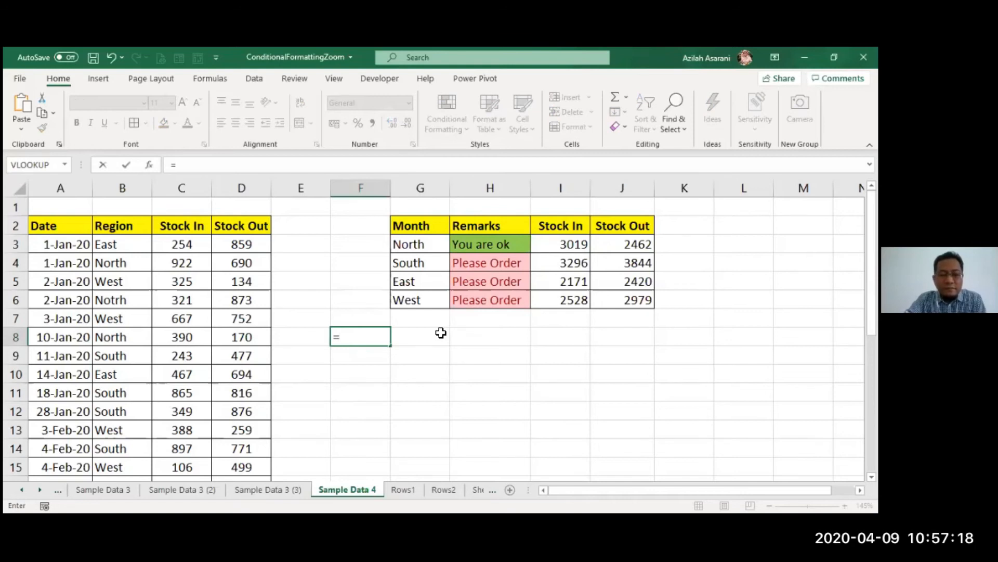
text(countif)
key(Tab)
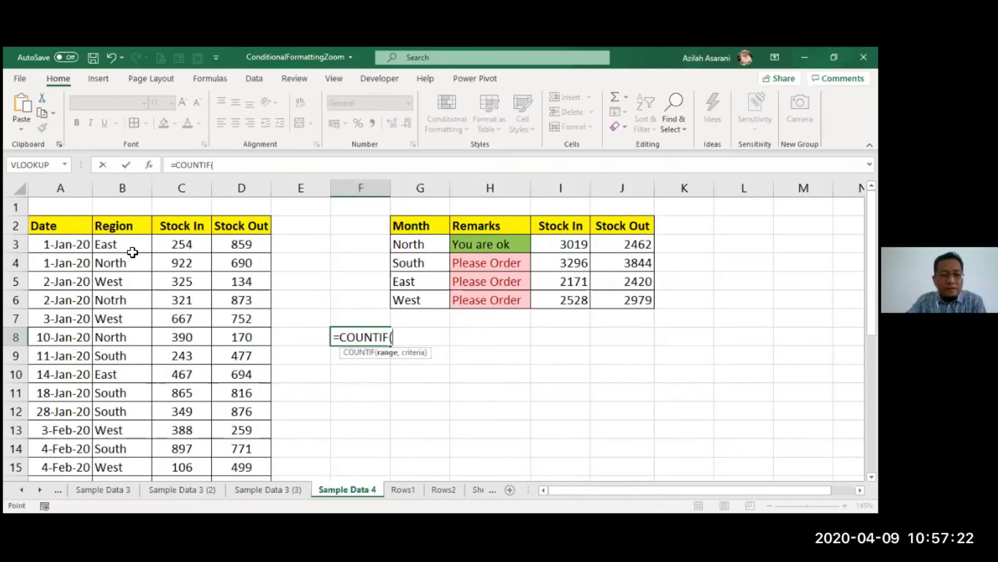
drag(133, 252, 139, 374)
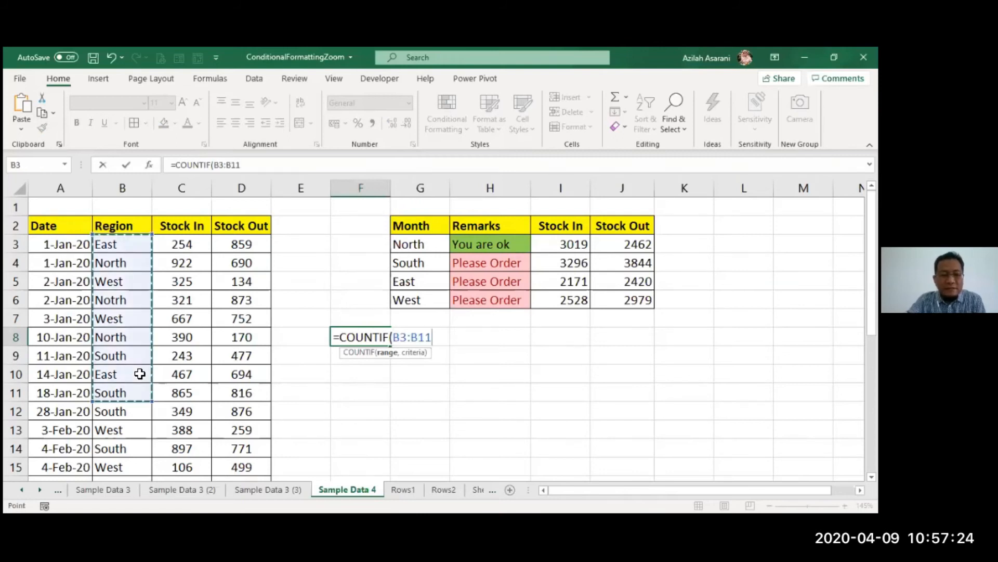
key(ctrl+shift+Down)
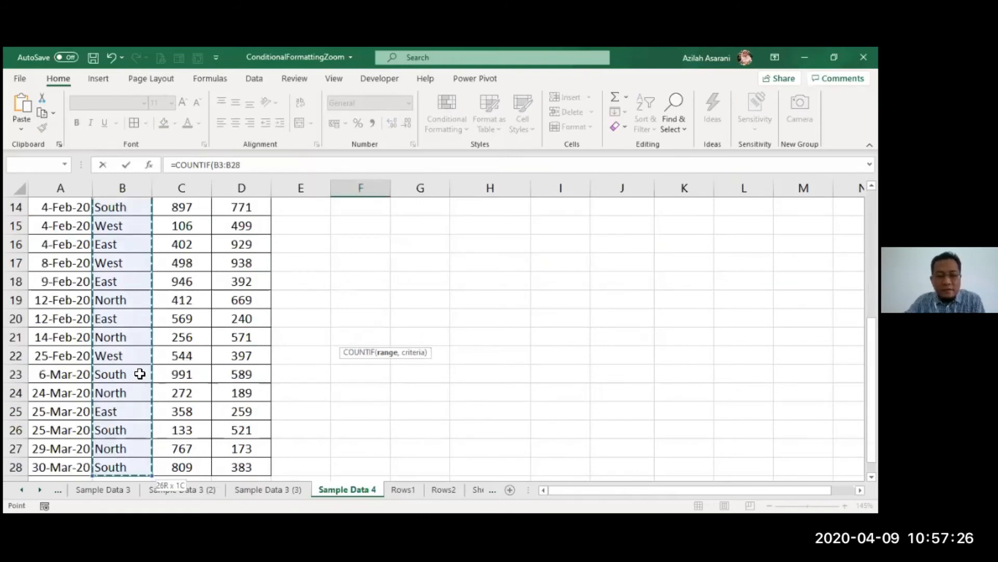
scroll(323, 391, up, 5)
text(,)
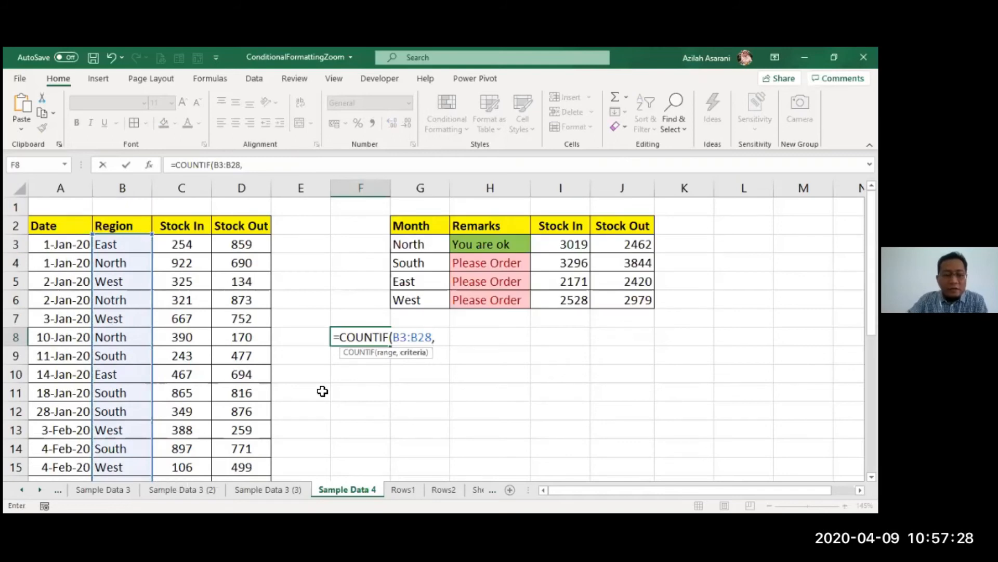
text("north")
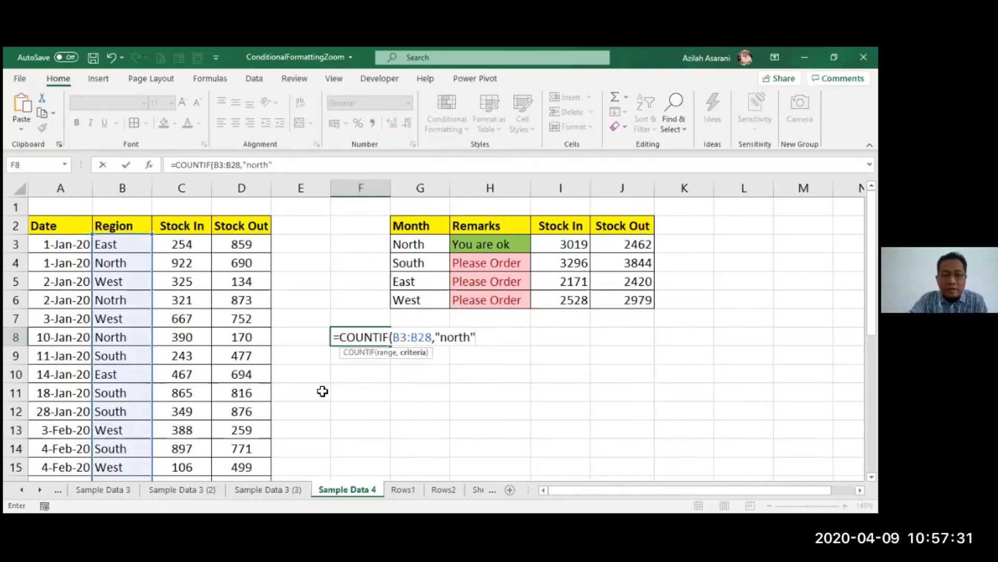
key(Return)
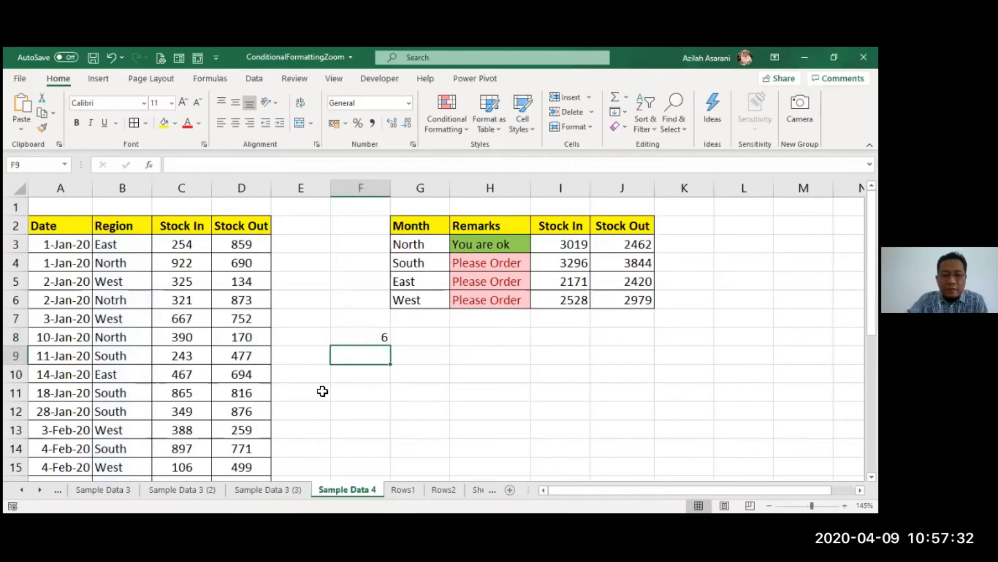
Check the COUNTIF formula in F8 and add a trailing space after North in Region cell B8
click(372, 340)
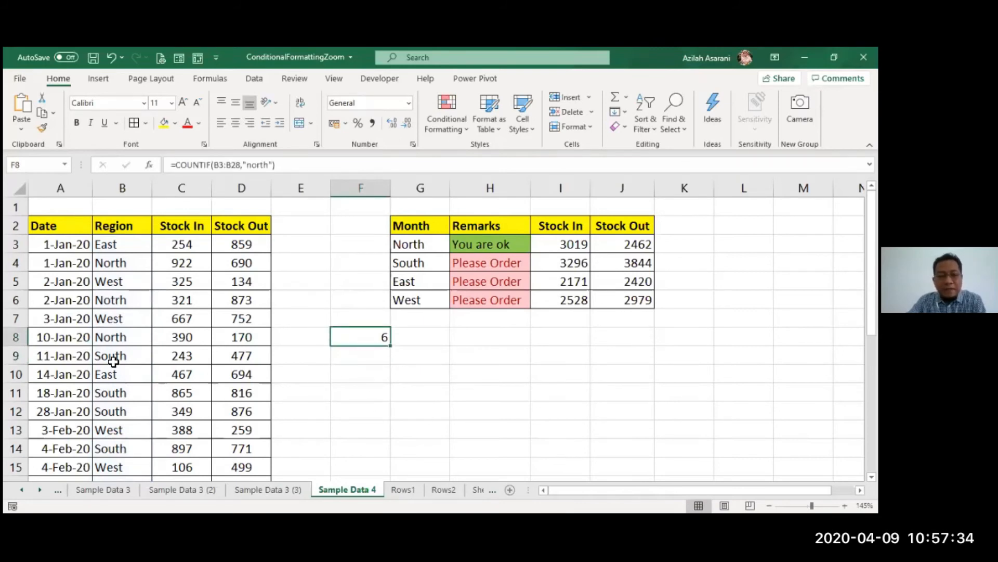
double_click(134, 339)
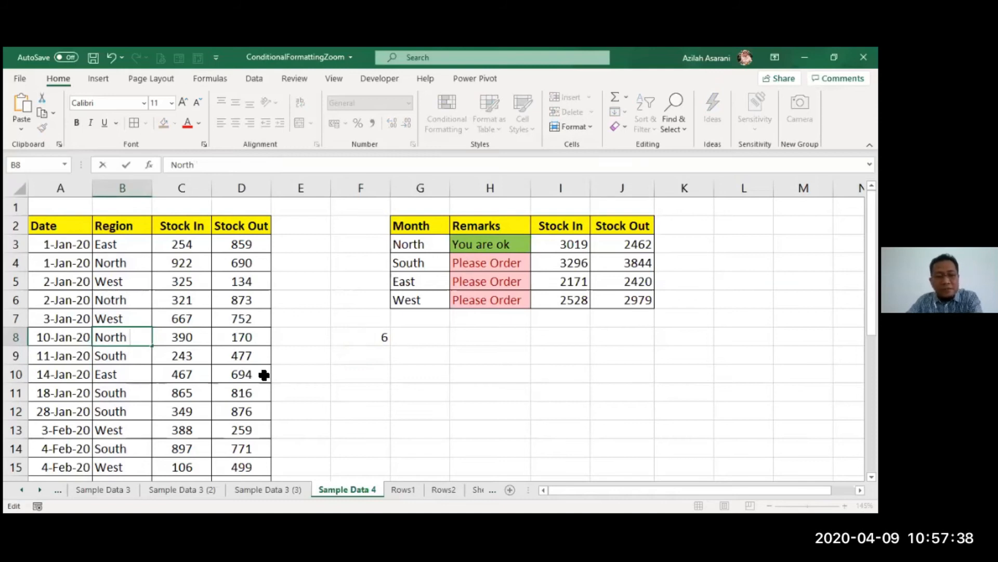
key(Return)
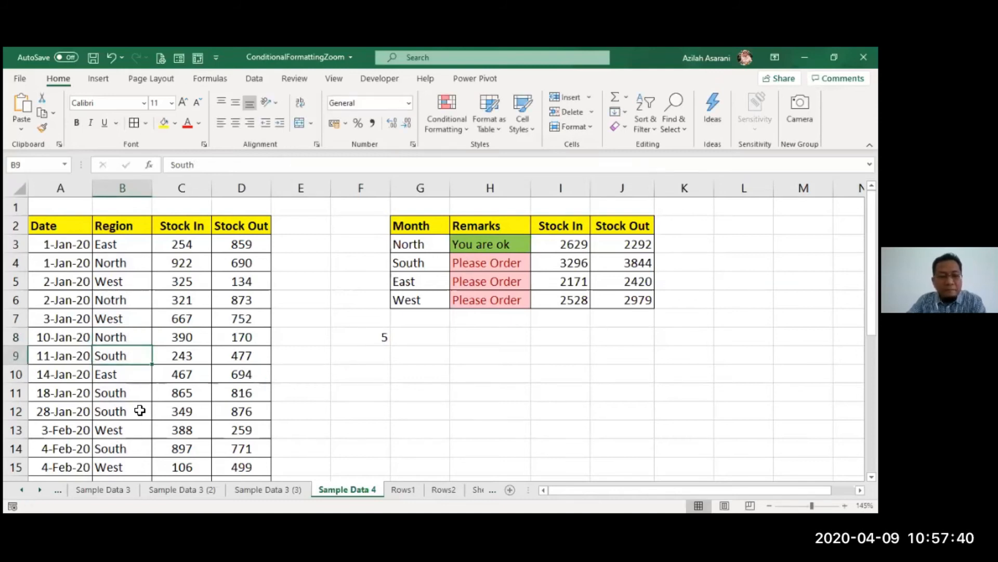
Replace the region in B12 with NORTH in capitals and check it against the COUNTIF formula in F8
click(137, 411)
text(north)
key(BackSpace)
key(BackSpace)
key(BackSpace)
key(BackSpace)
key(BackSpace)
text(NORTH)
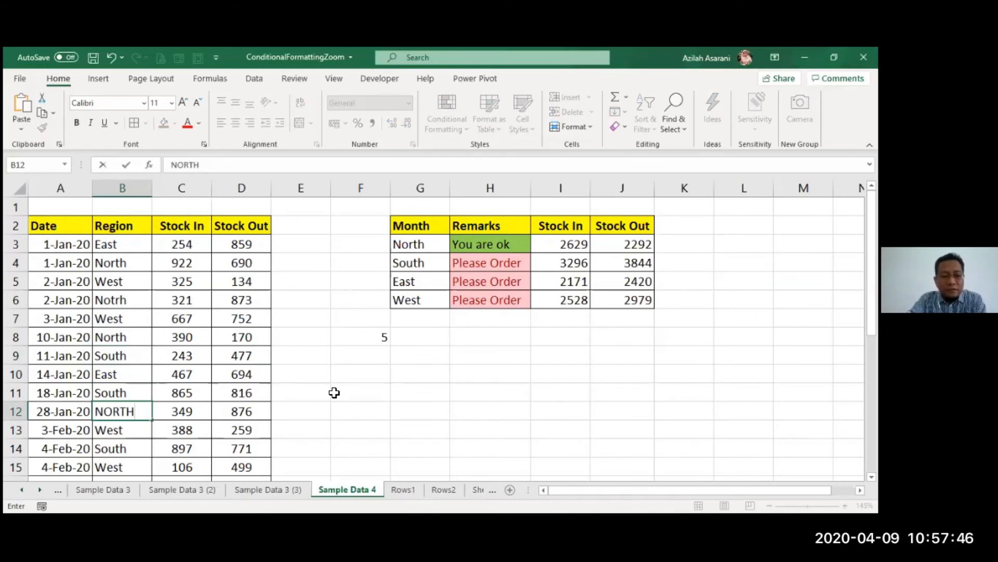
key(Return)
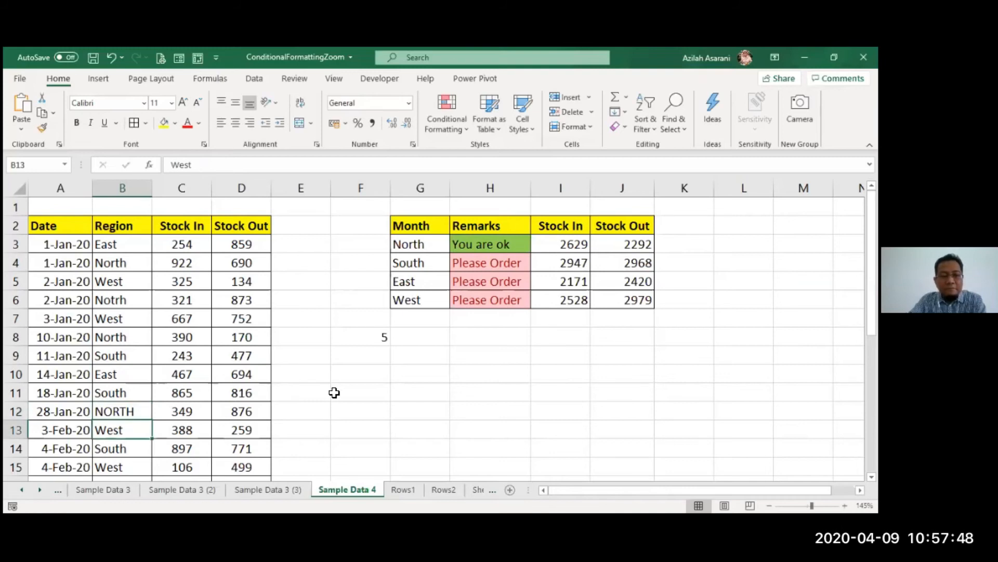
click(361, 338)
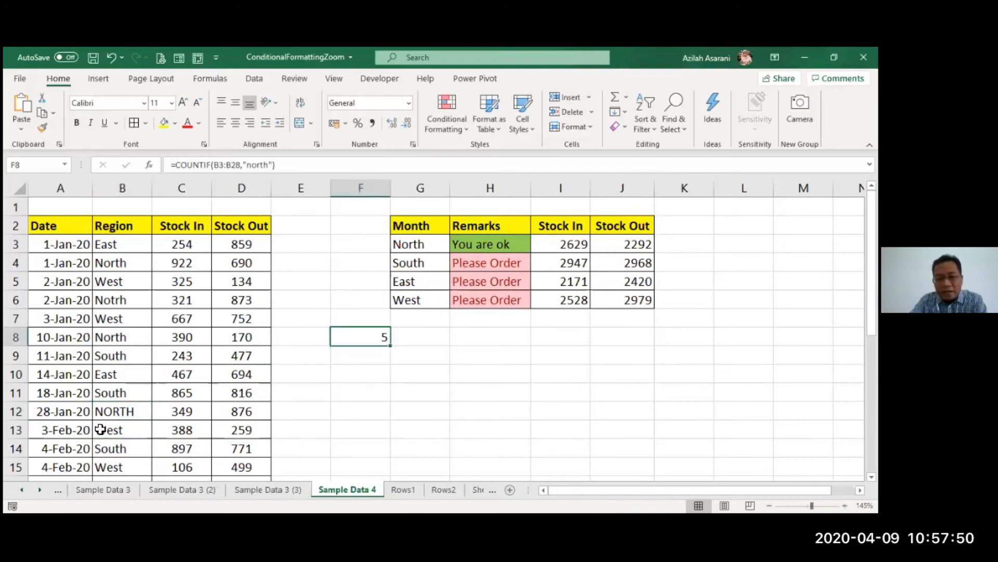
click(146, 410)
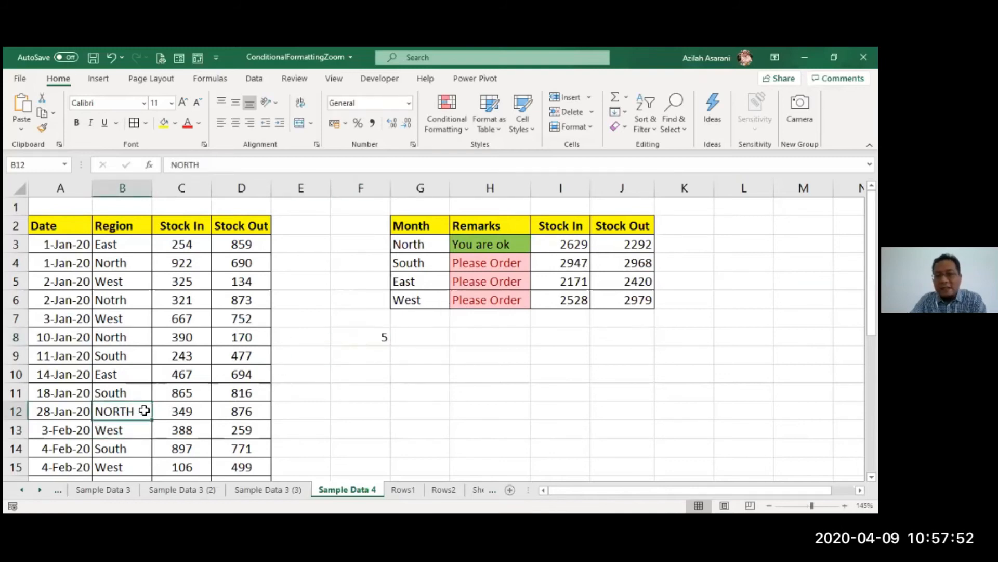
Examine Region cell B8 and the list of existing region entries available for B13
click(125, 344)
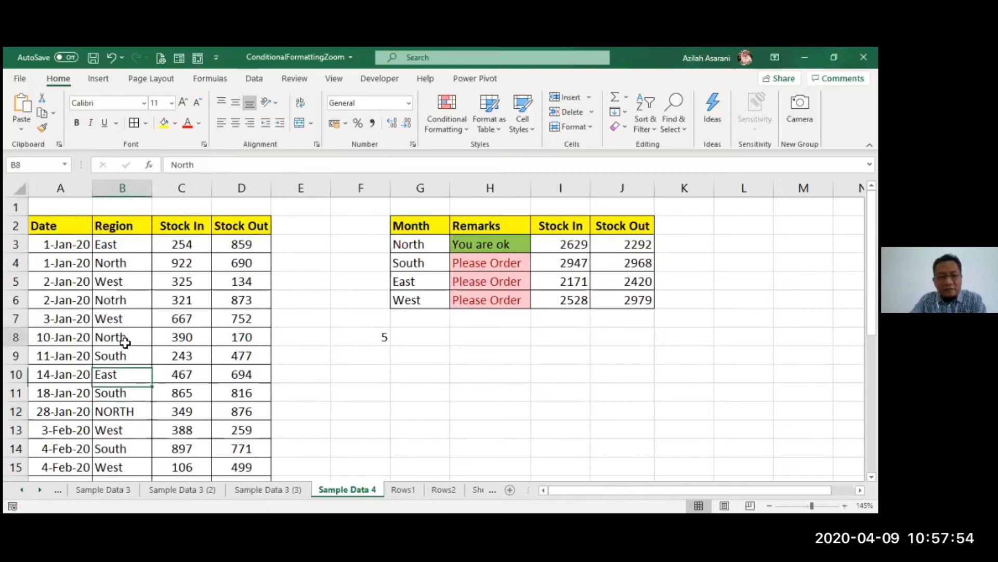
click(122, 430)
key(alt+Down)
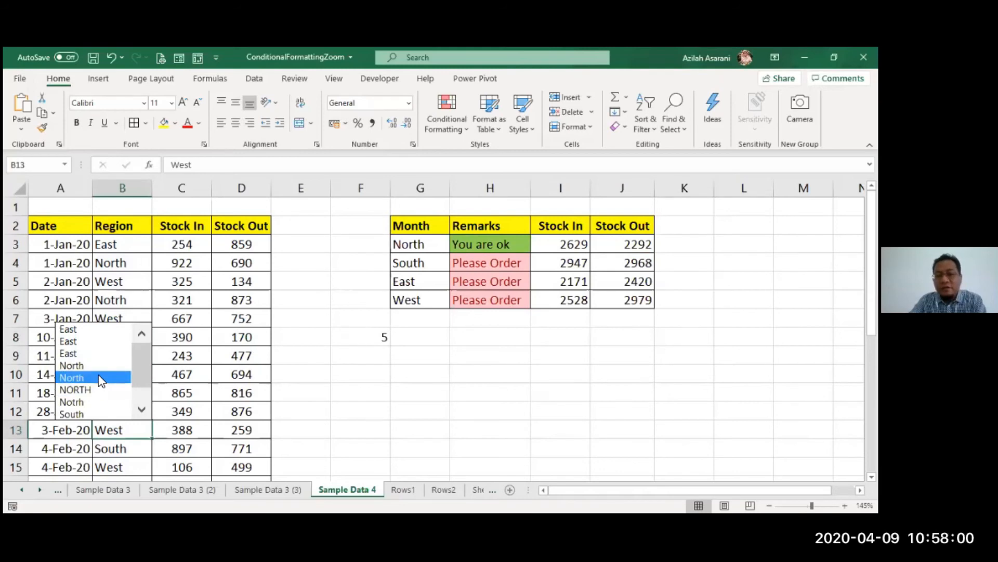
key(Escape)
Change the COUNTIF criterion in F8 to "north*" so entries with trailing characters are counted
double_click(367, 338)
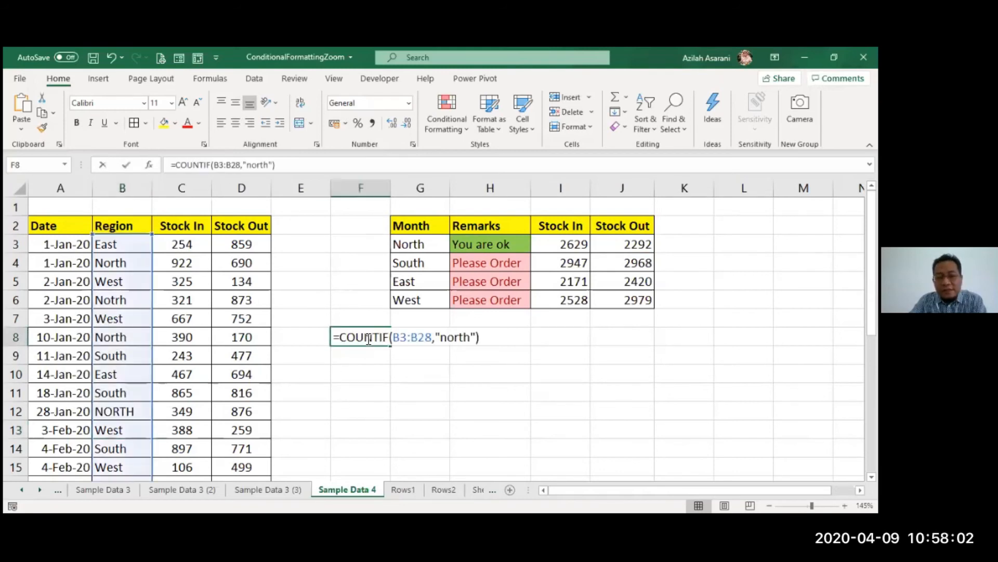
click(471, 338)
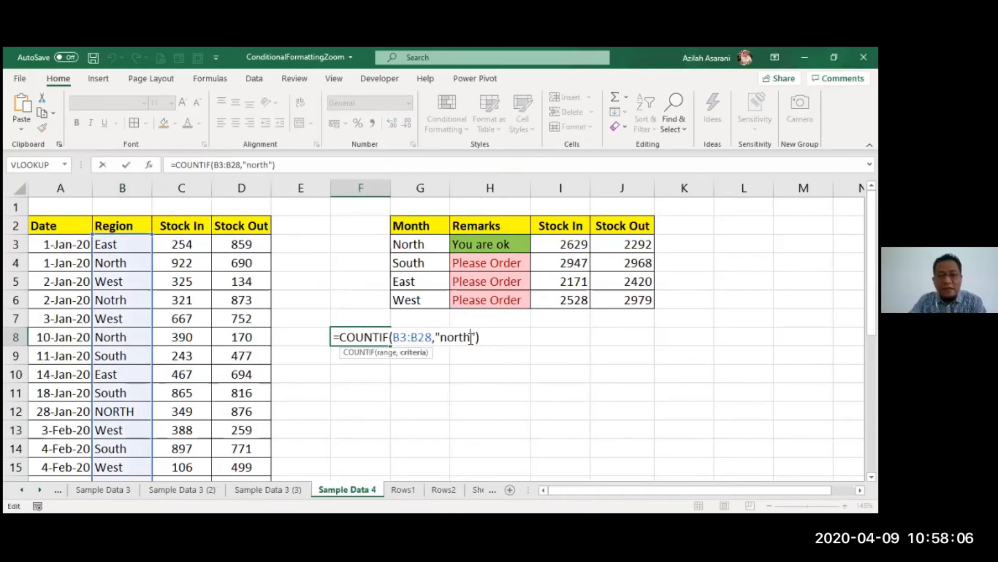
text(*)
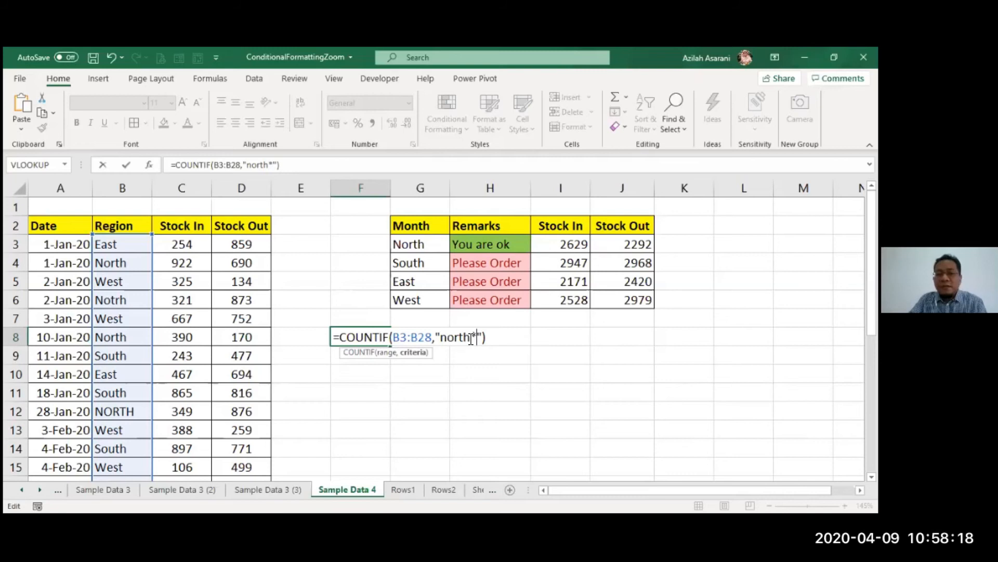
key(Return)
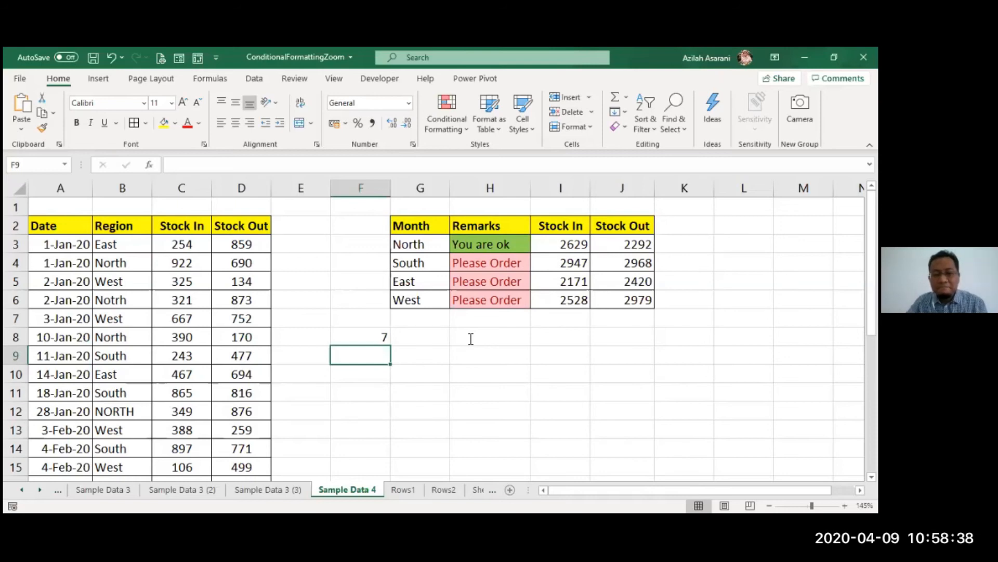
Extend the COUNTIF criterion in F8 to "*north*" so text before or after the word is also matched
click(380, 341)
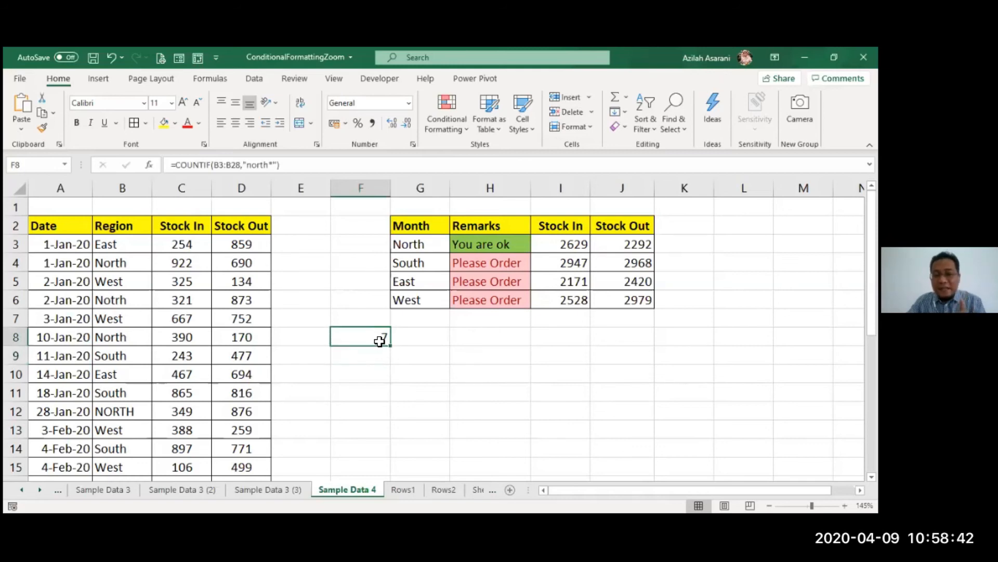
double_click(379, 341)
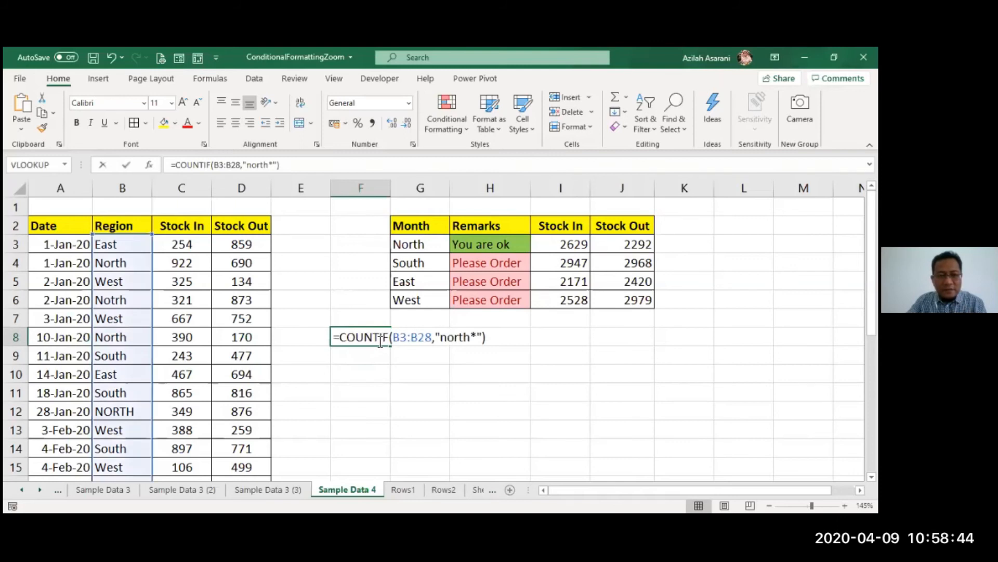
click(442, 340)
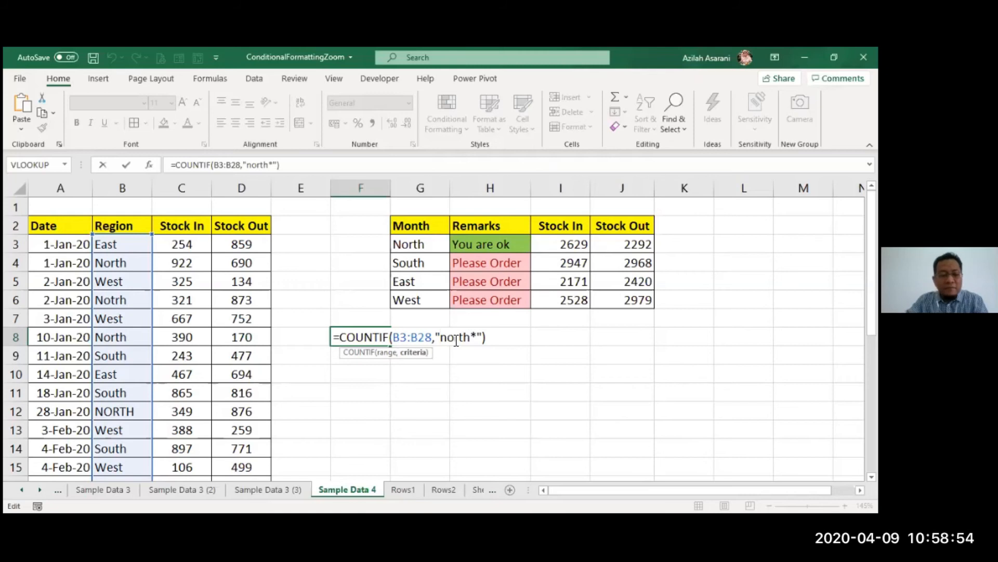
text(*)
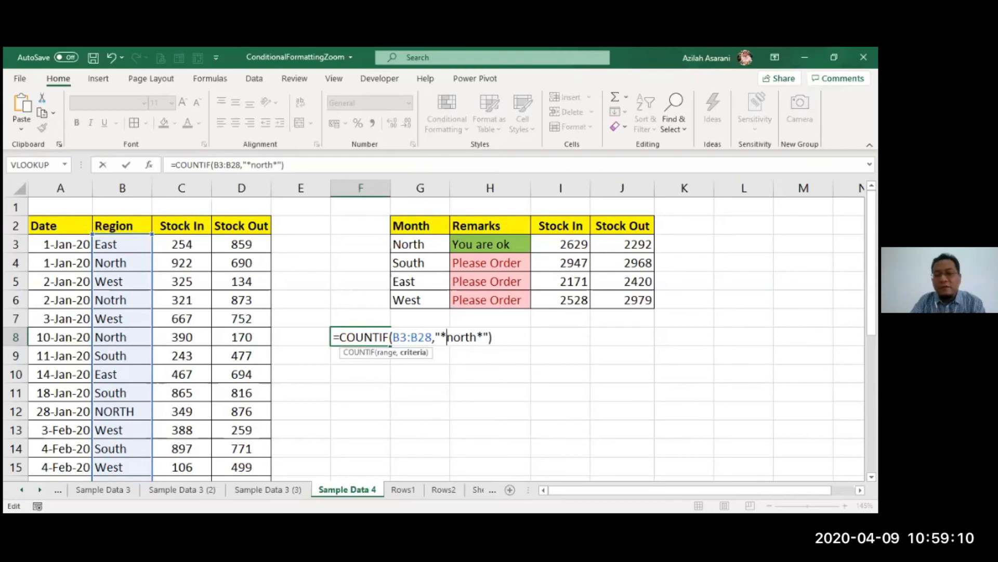
key(Return)
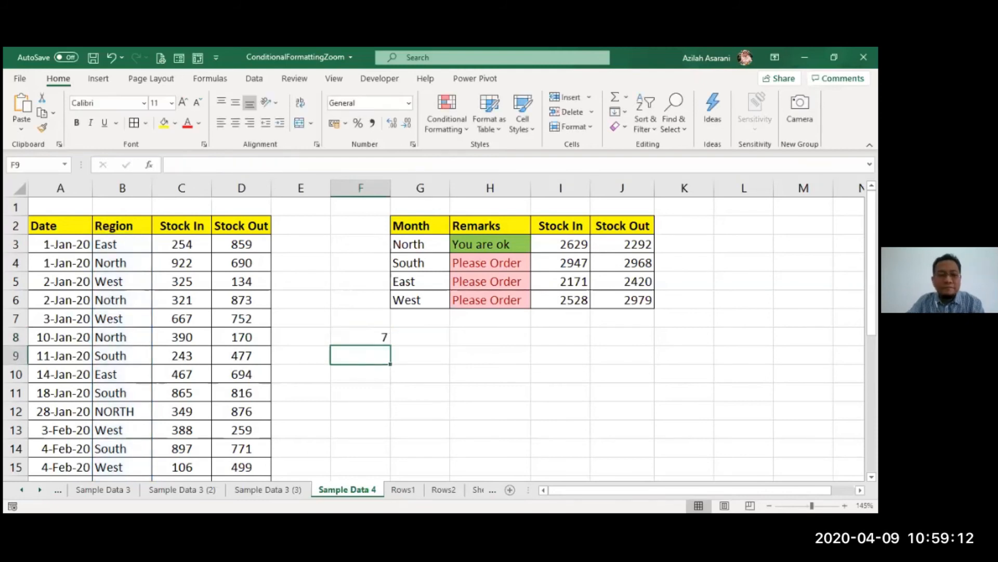
Replace the region in B12 with FSDFSDF NORTH to test the leading wildcard
click(105, 412)
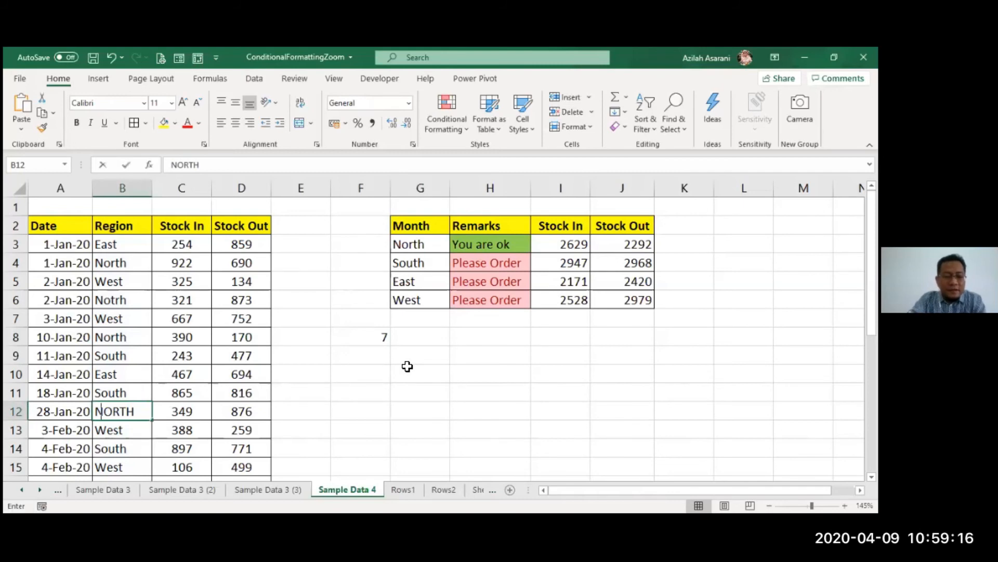
text(FSDFSDF)
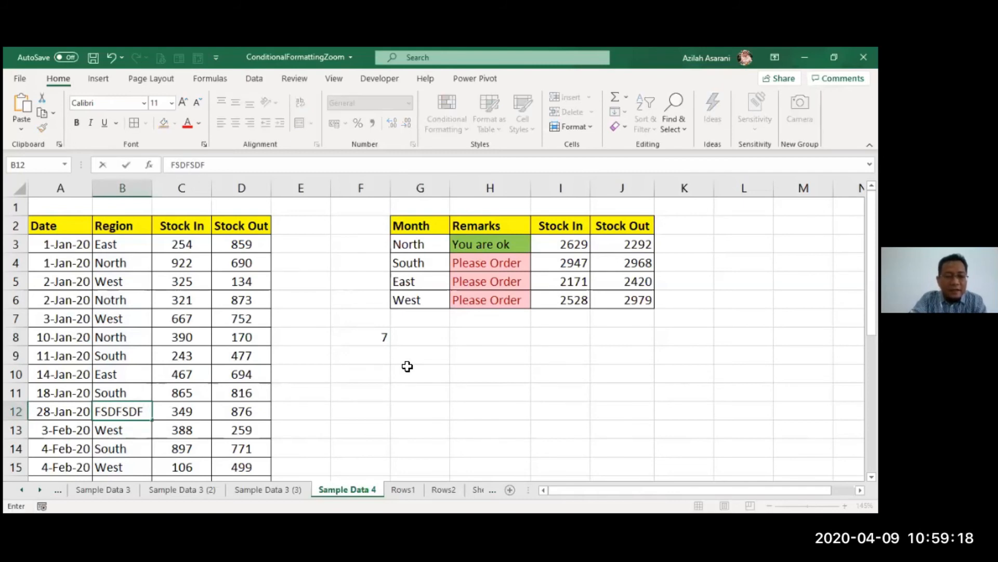
text( NORTH)
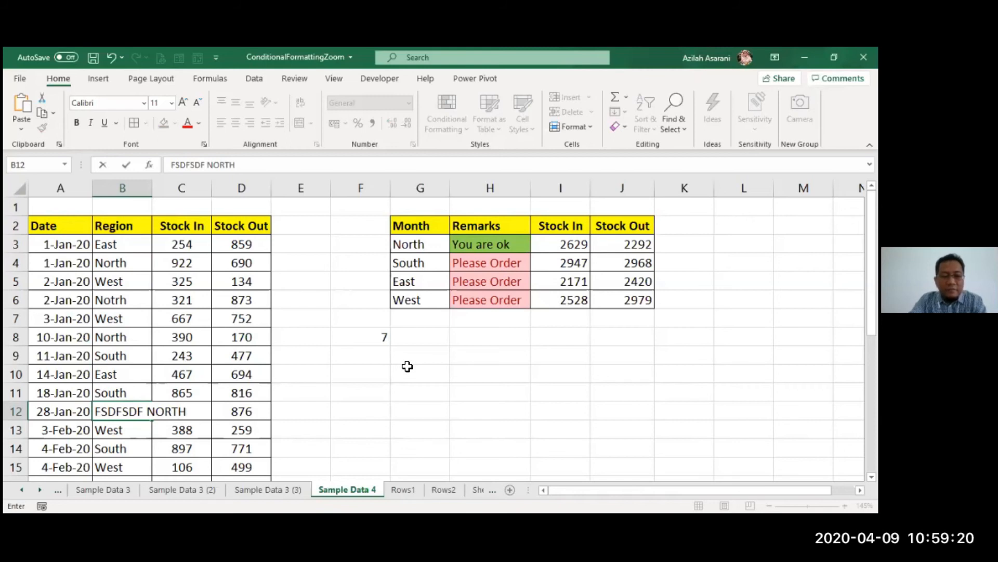
key(Return)
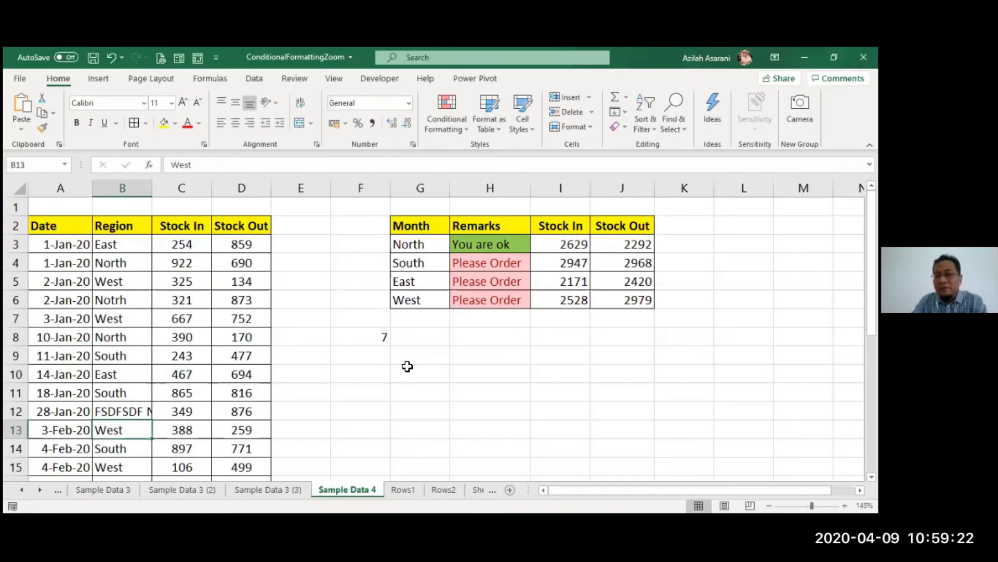
Replace the test text in Region cell B12 with North
key(Up)
text(No)
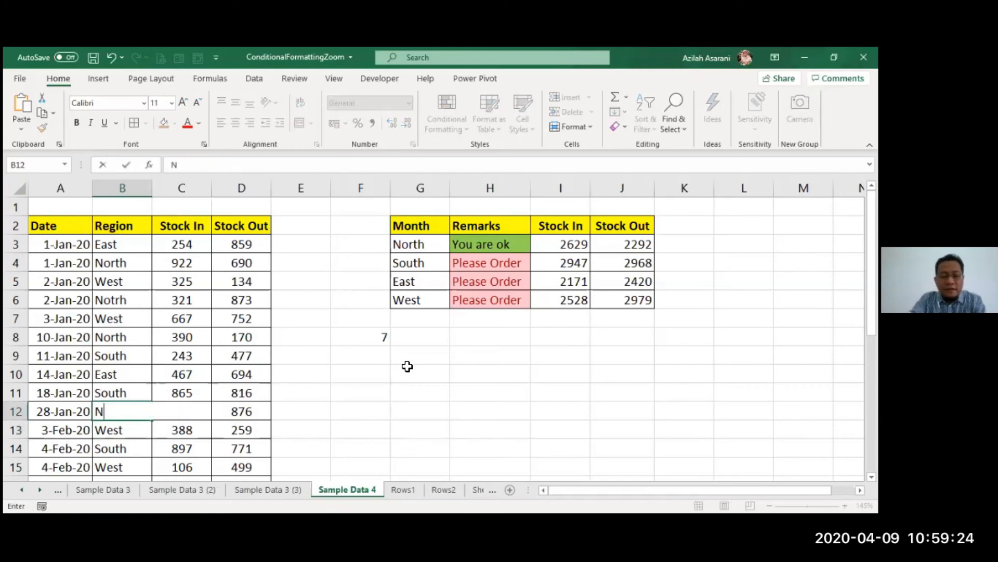
text(rth)
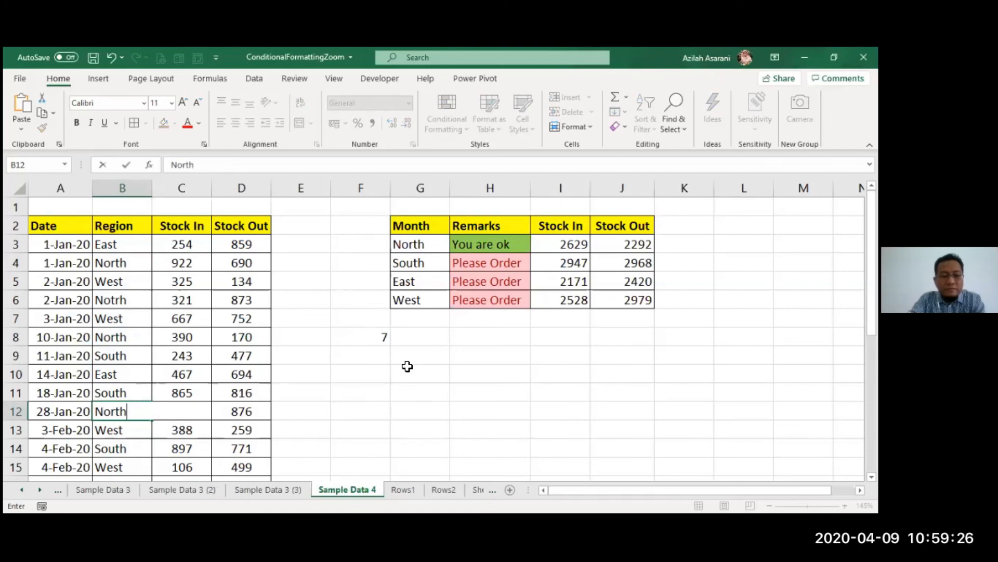
key(Return)
Set the region in B12 to East
click(134, 415)
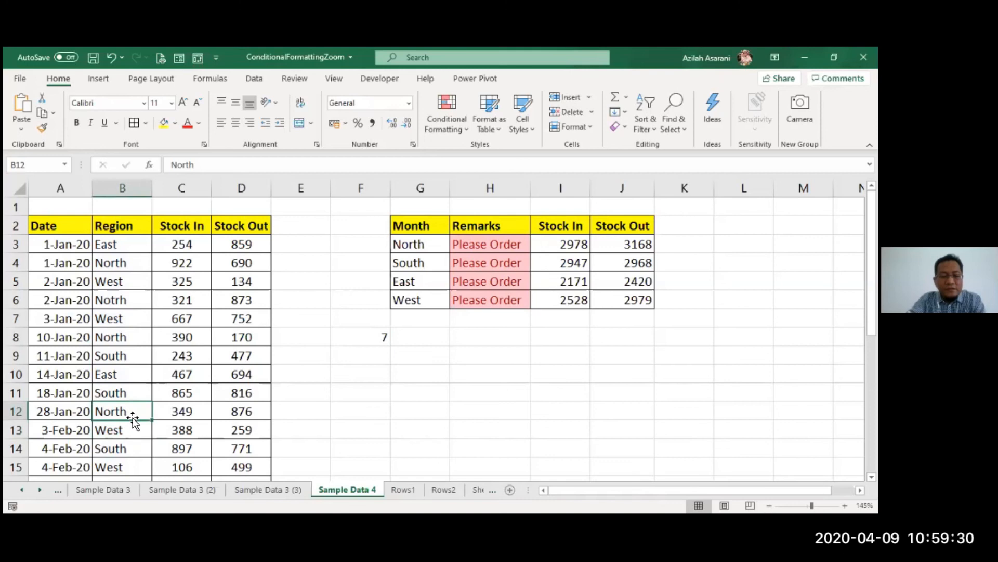
text(ea)
key(BackSpace)
key(BackSpace)
key(BackSpace)
text(East)
key(ctrl+Return)
key(Return)
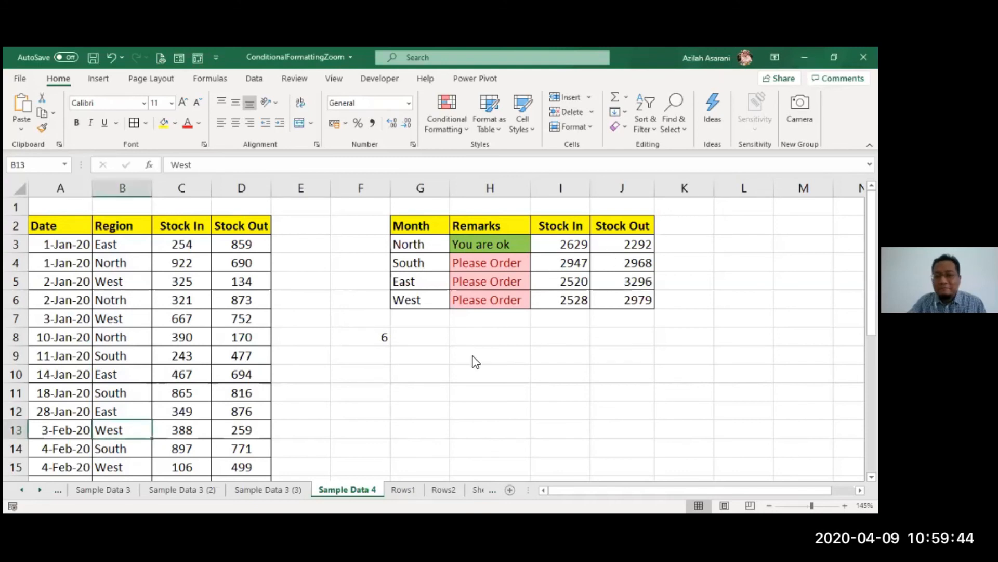
Examine the wildcard COUNTIF formula in F8 and its count, leaving the formula as it is
click(348, 370)
click(378, 335)
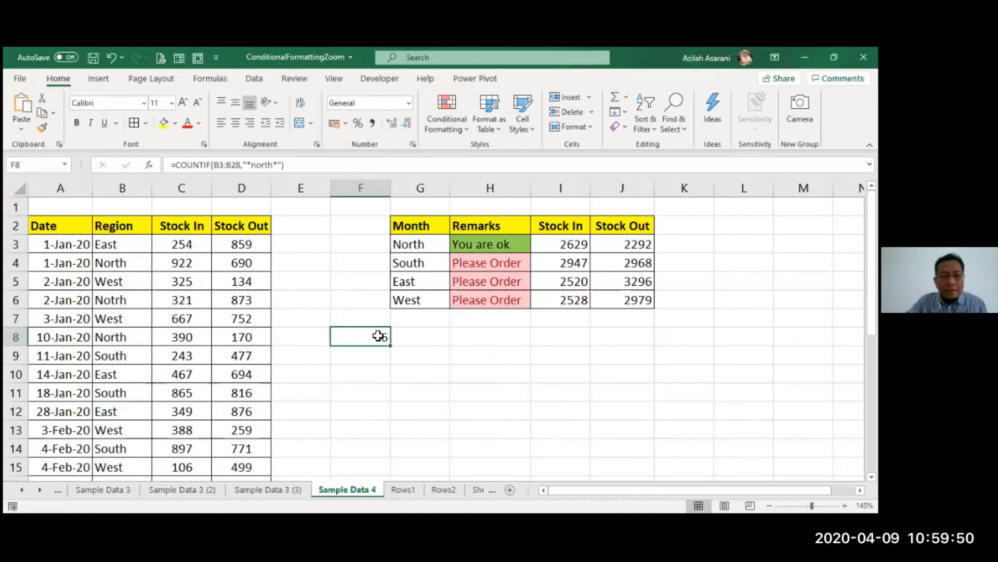
double_click(379, 335)
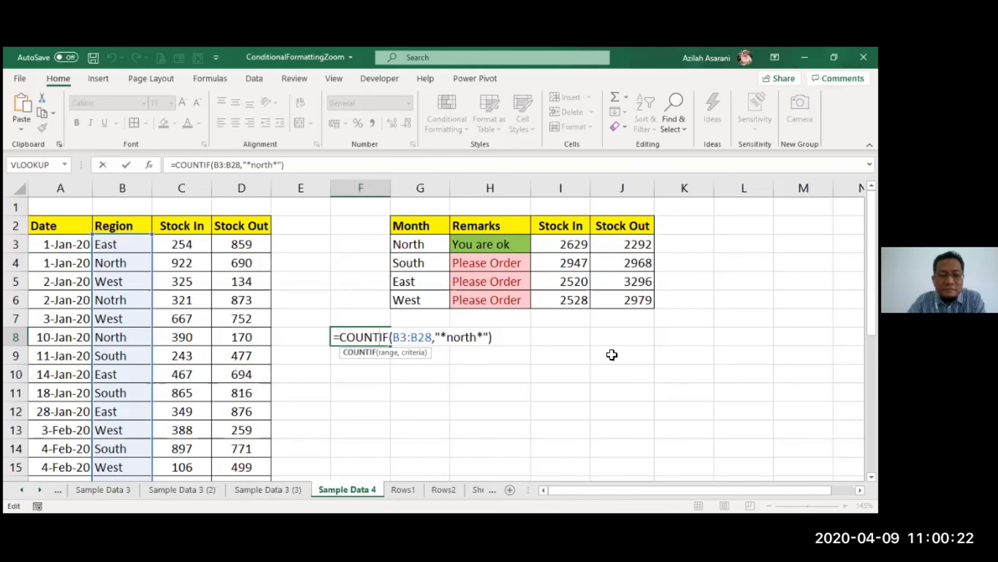
key(Return)
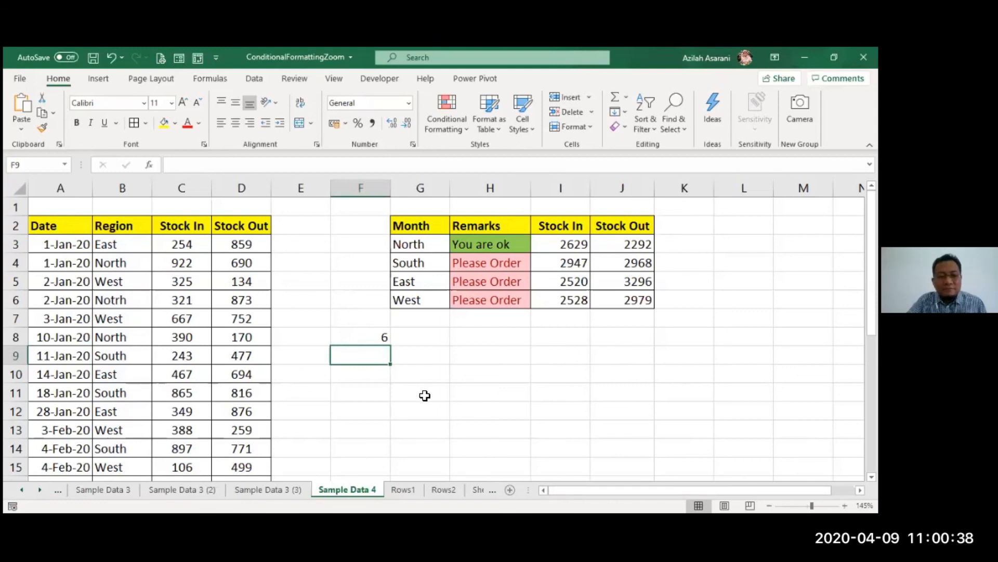
Review the summary table G2:J6, checking the SUMIF formula in I3 and the IF formula in H3
mouse_move(428, 227)
mouse_down()
mouse_move(637, 315)
mouse_move(641, 302)
mouse_up()
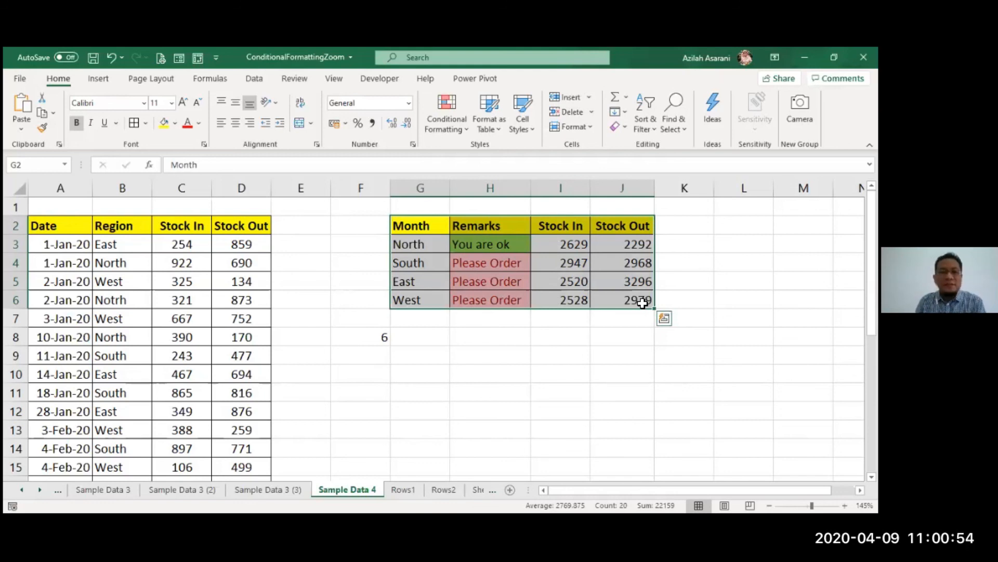
double_click(550, 246)
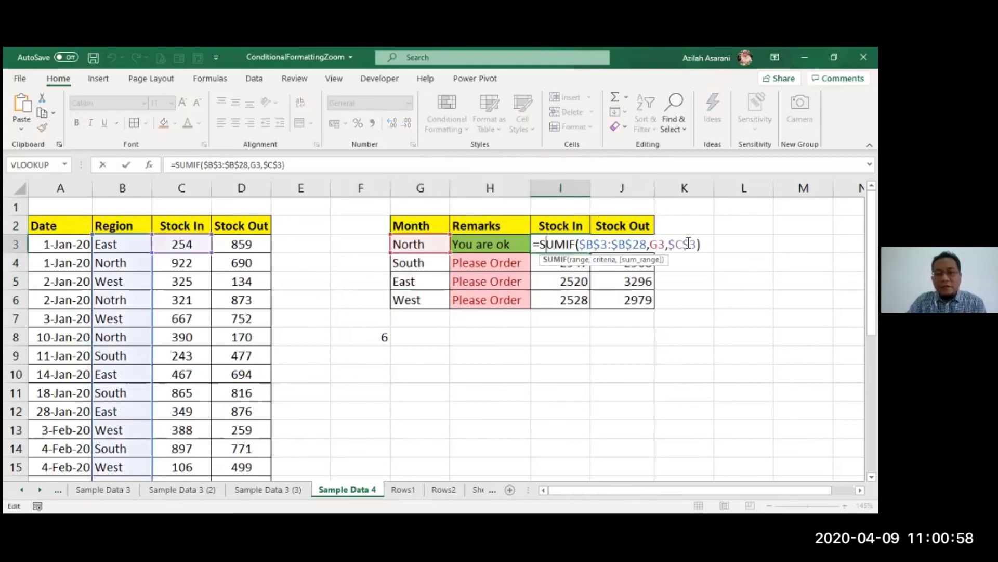
double_click(463, 246)
key(Escape)
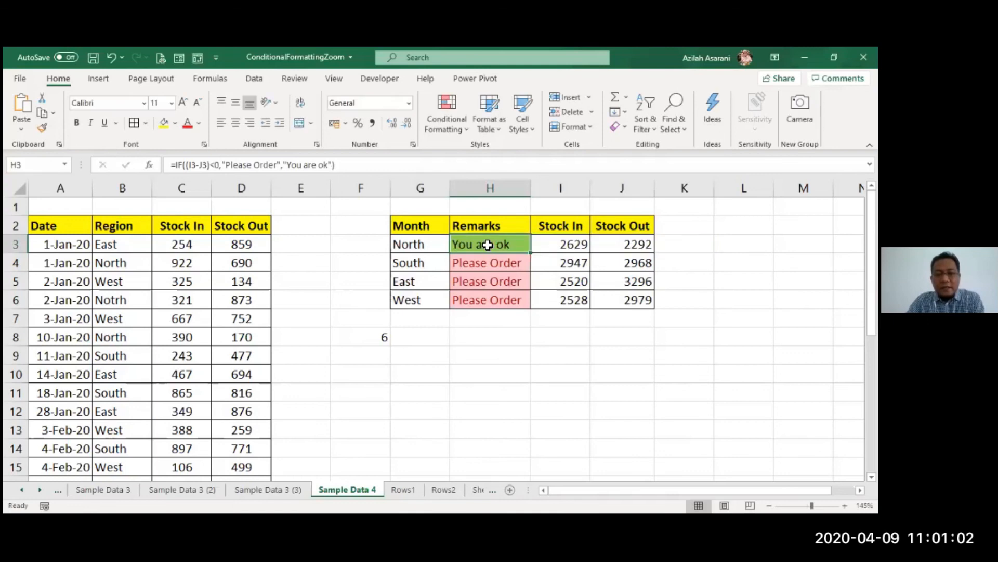